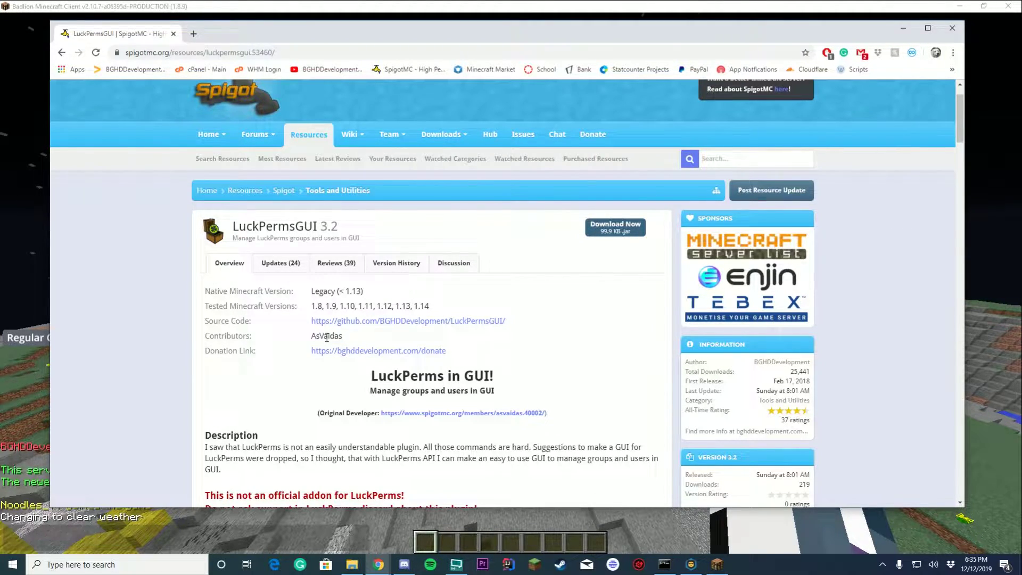
Step: Read the LuckPermsGUI resource overview, including its dependencies and the setup notice for LuckPerms 5
scroll(681, 322, down, 3)
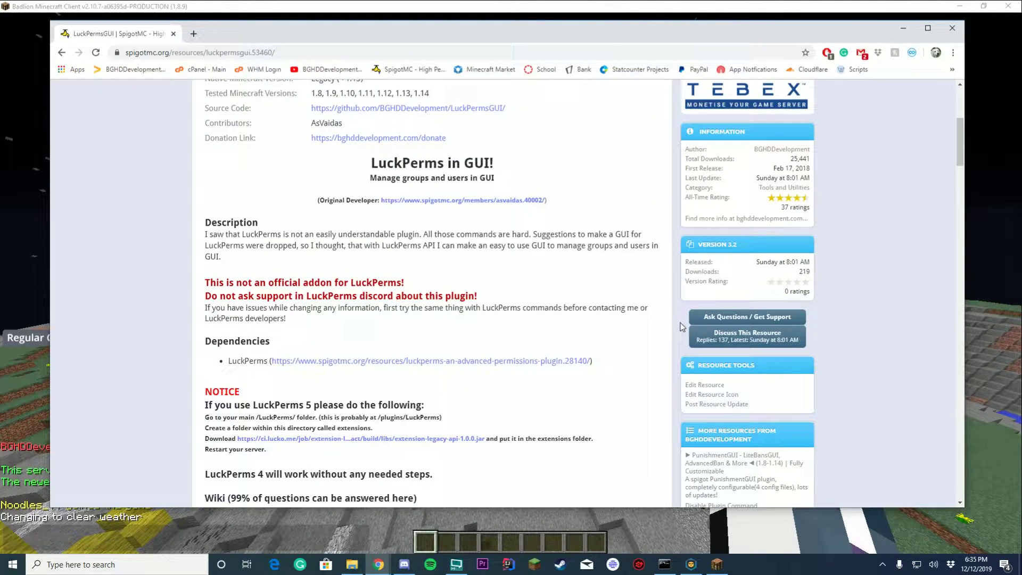
scroll(680, 322, up, 3)
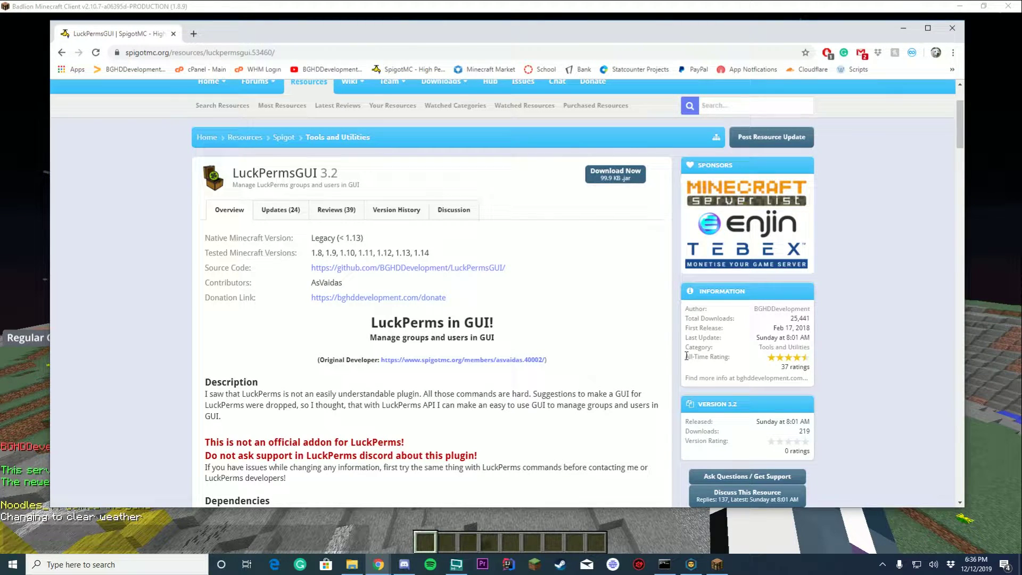
scroll(682, 352, down, 8)
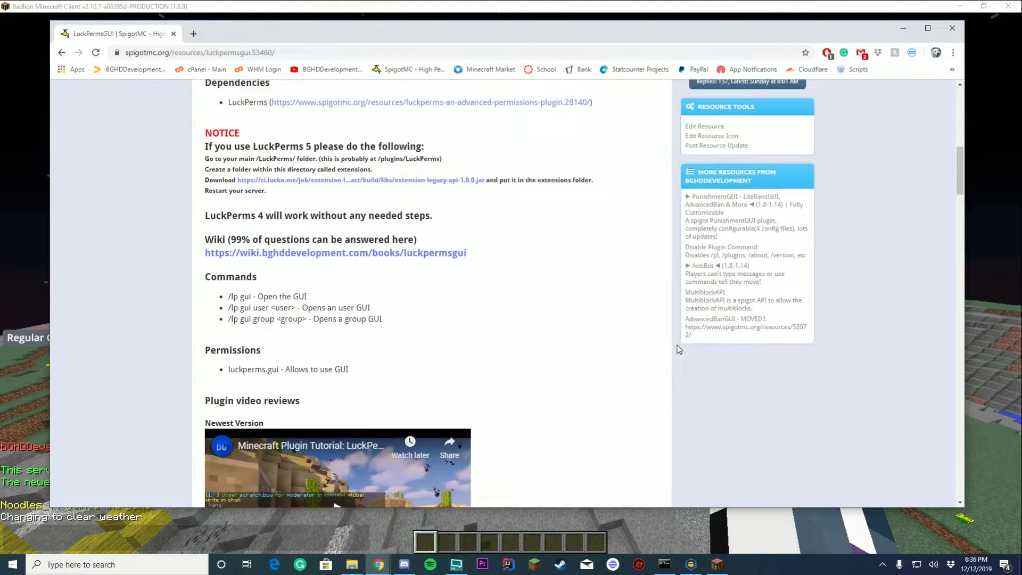
scroll(677, 346, up, 3)
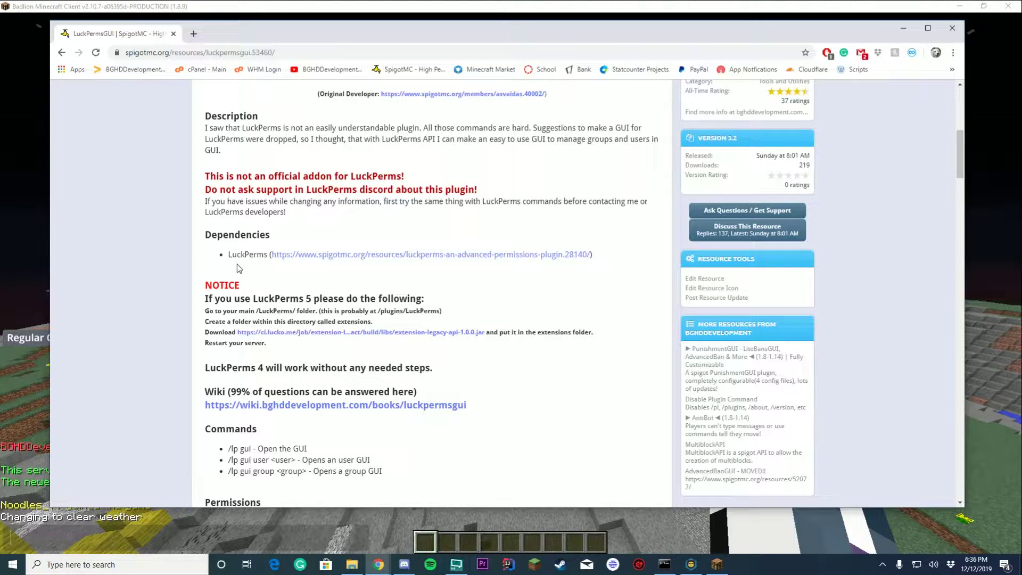
drag(237, 302, 484, 335)
click(269, 320)
drag(266, 343, 202, 289)
click(202, 289)
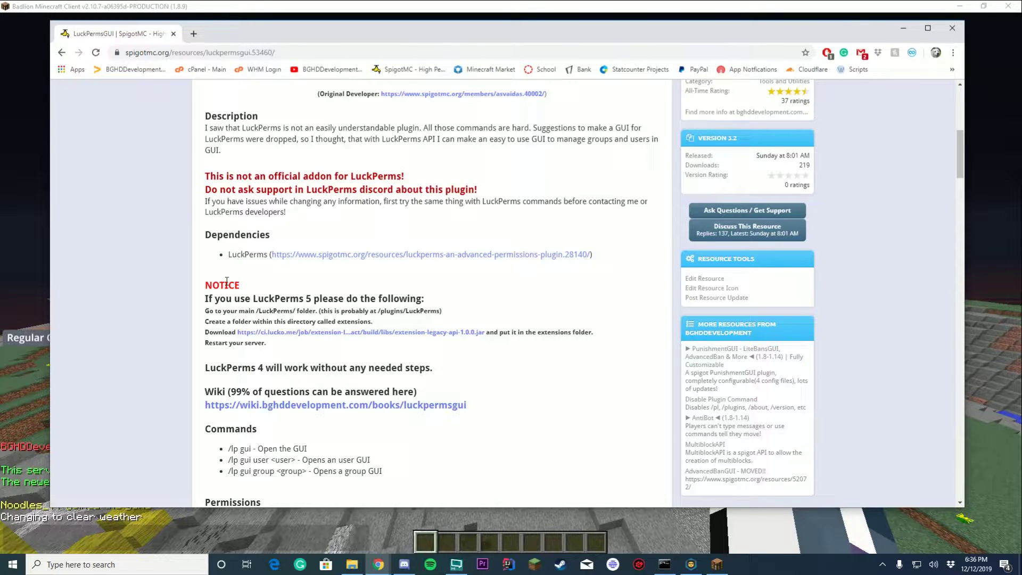
drag(287, 354, 202, 297)
click(202, 297)
drag(278, 343, 204, 286)
click(336, 319)
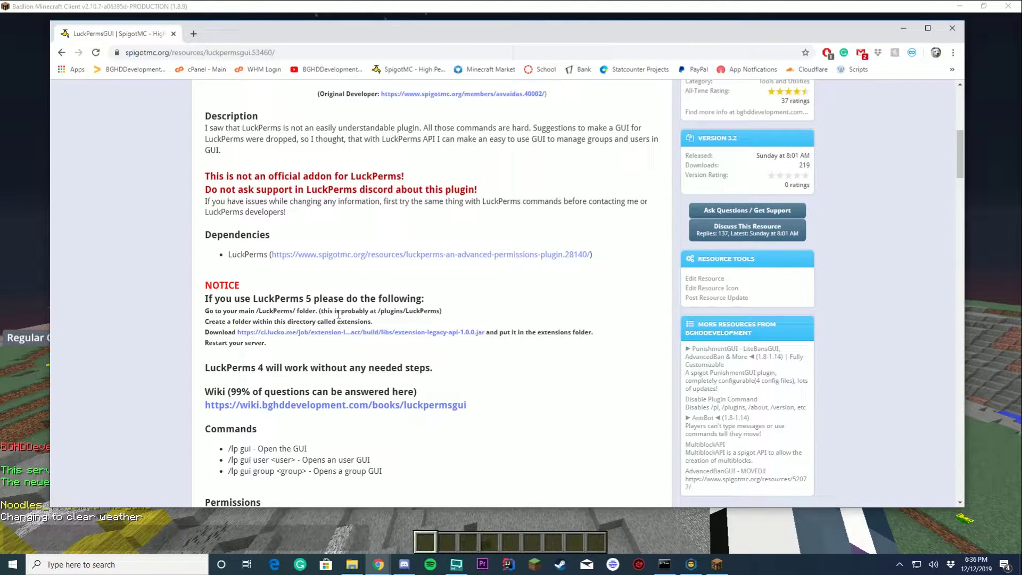
drag(339, 314, 474, 316)
click(488, 315)
Step: Review the plugin's commands and permission, then look through its preview screenshots and user reviews
scroll(487, 315, down, 4)
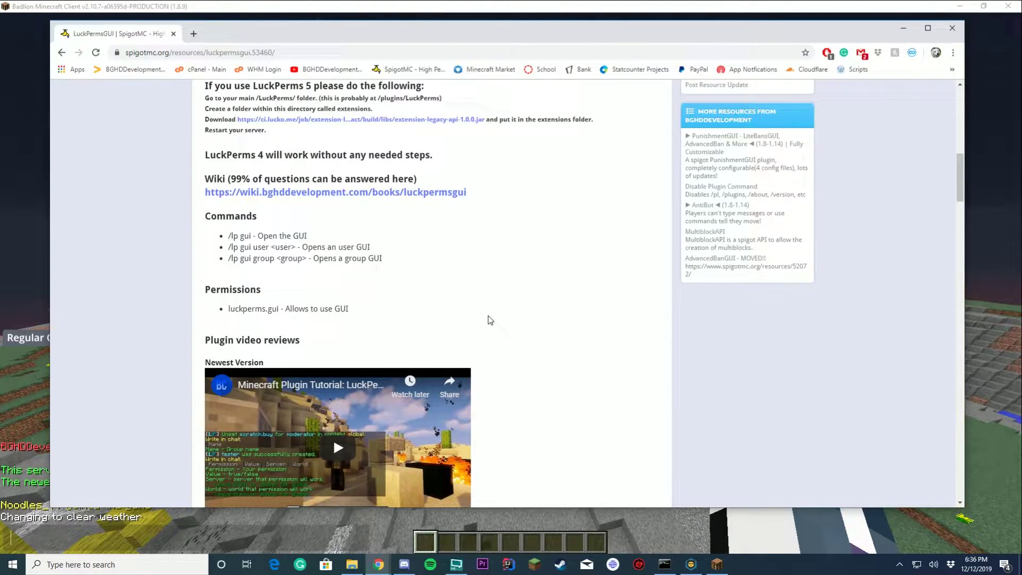
scroll(505, 308, down, 2)
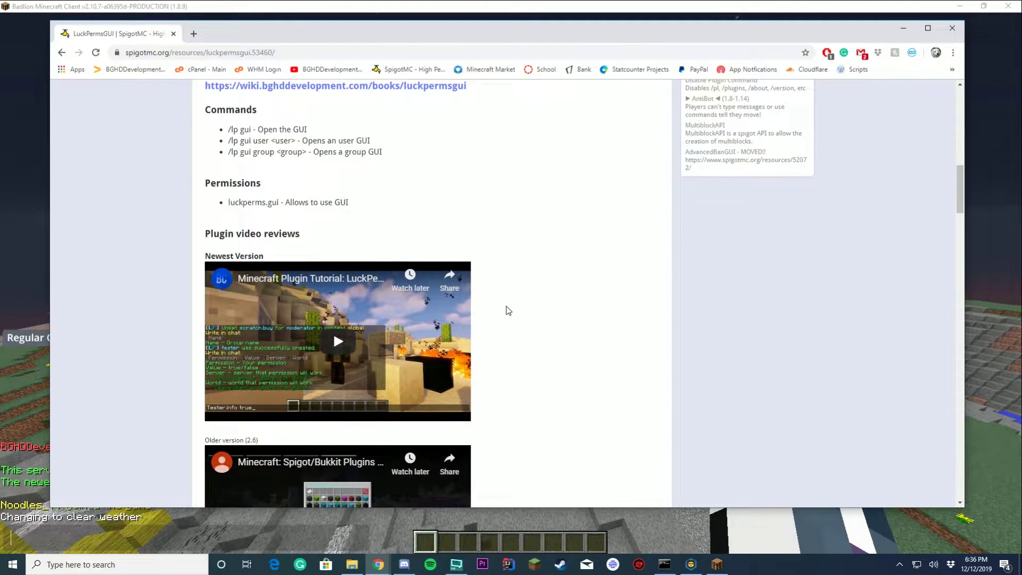
drag(229, 130, 300, 140)
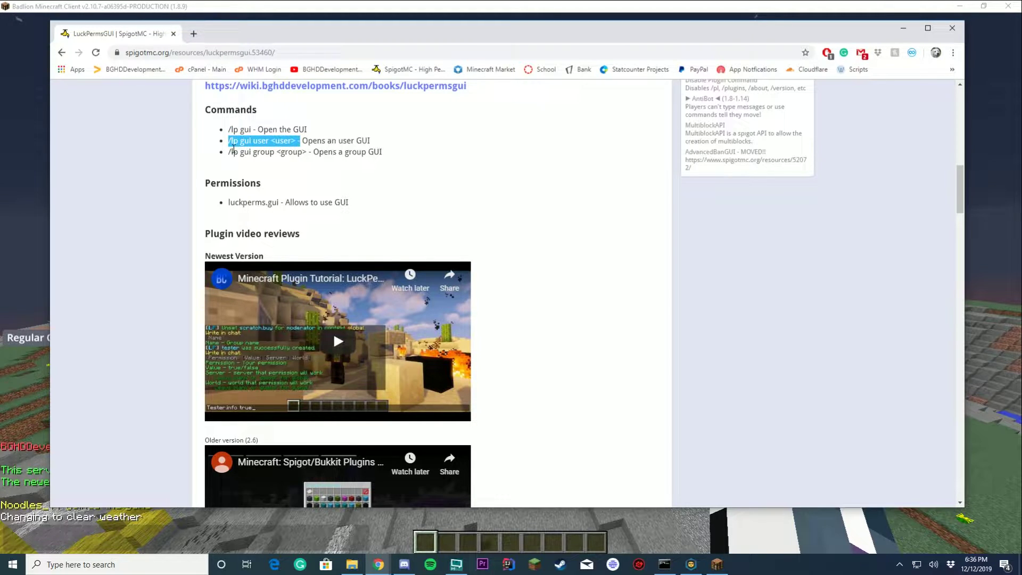
drag(233, 152, 314, 151)
click(371, 151)
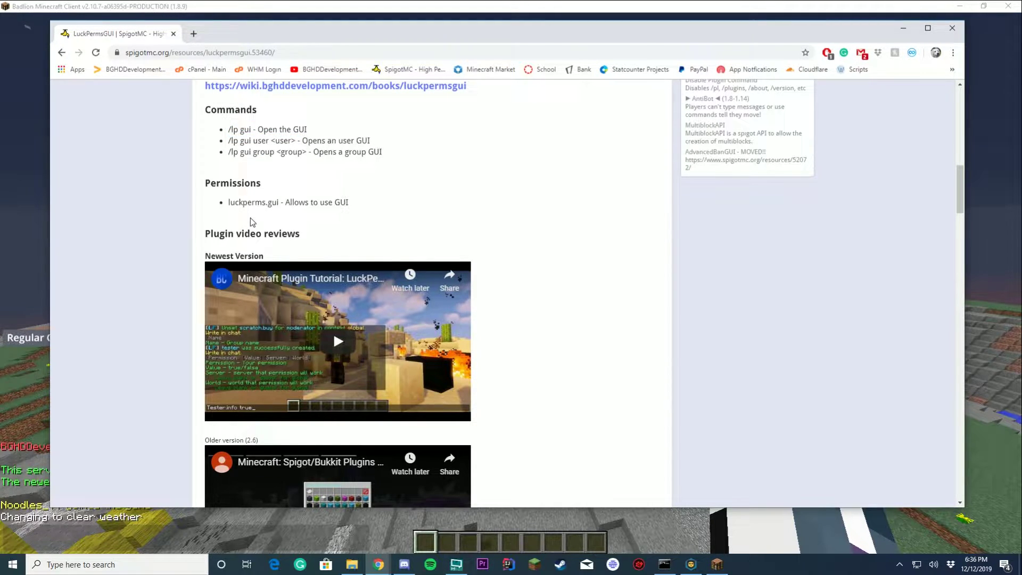
double_click(250, 203)
click(537, 235)
scroll(564, 231, down, 6)
scroll(650, 324, down, 20)
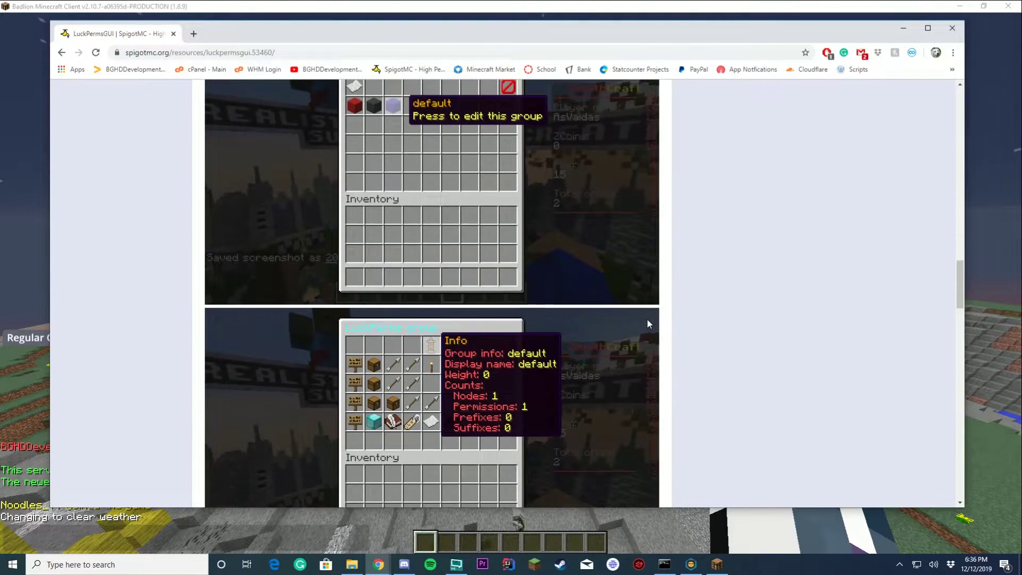
scroll(650, 323, up, 6)
scroll(460, 320, down, 14)
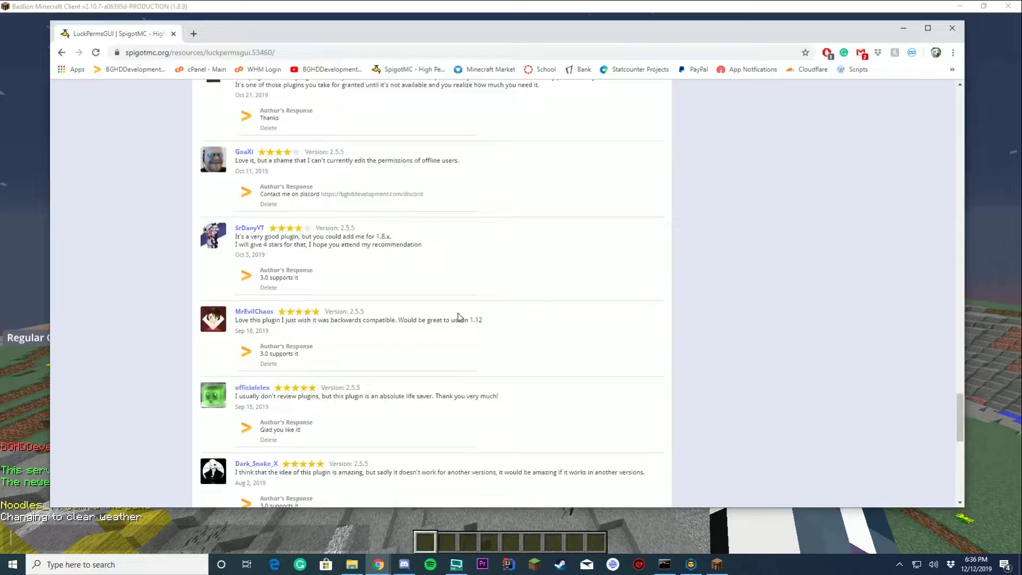
scroll(572, 354, up, 14)
scroll(572, 354, up, 5)
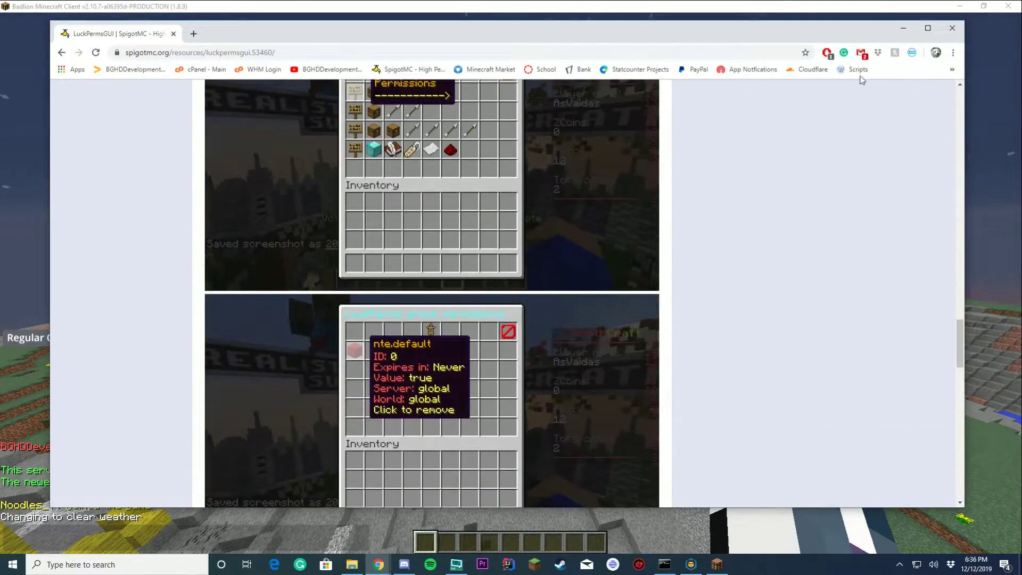
Step: Switch to the Minecraft client and list the server's installed plugins
click(903, 28)
key(w)
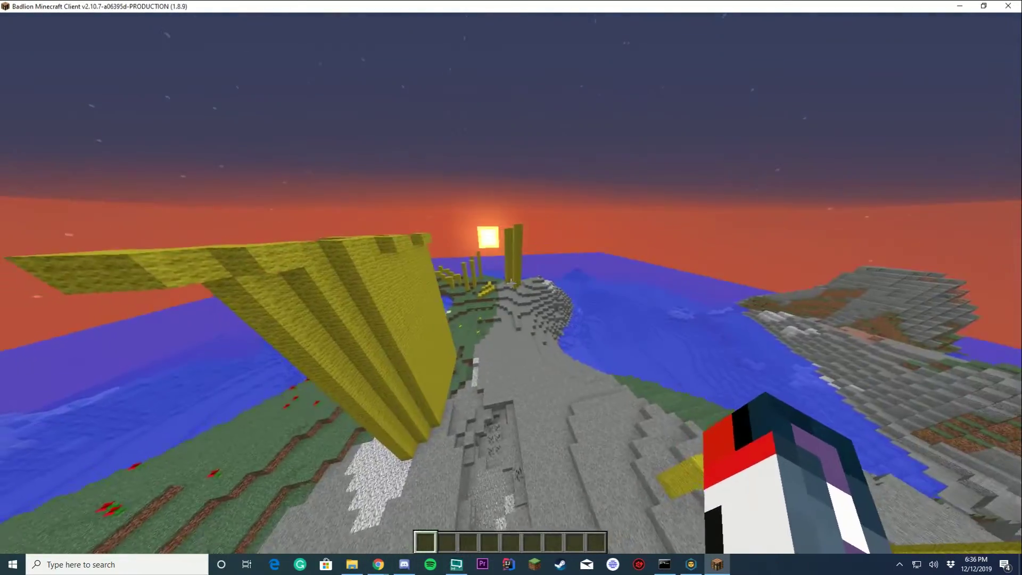
key(s)
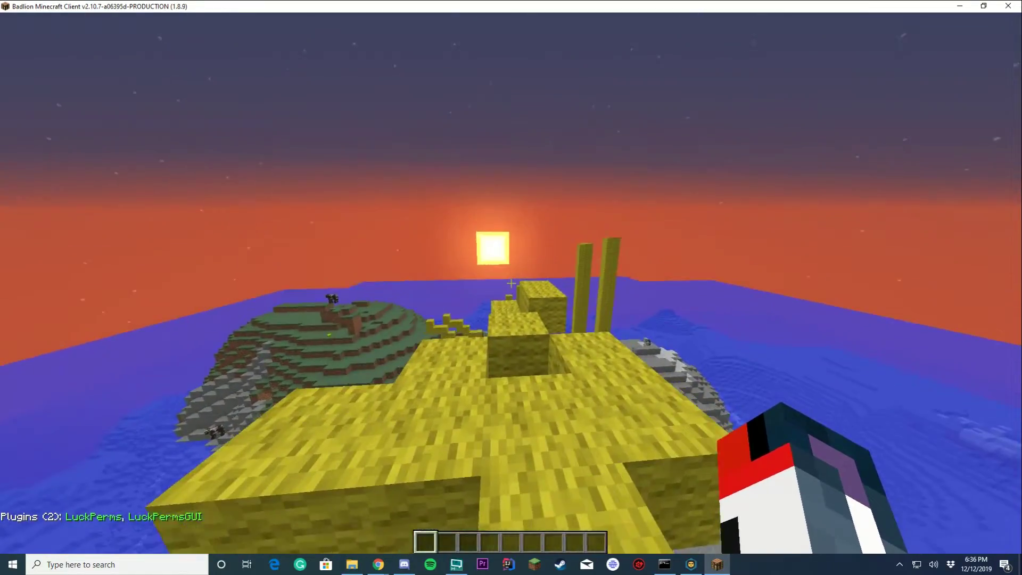
key(w)
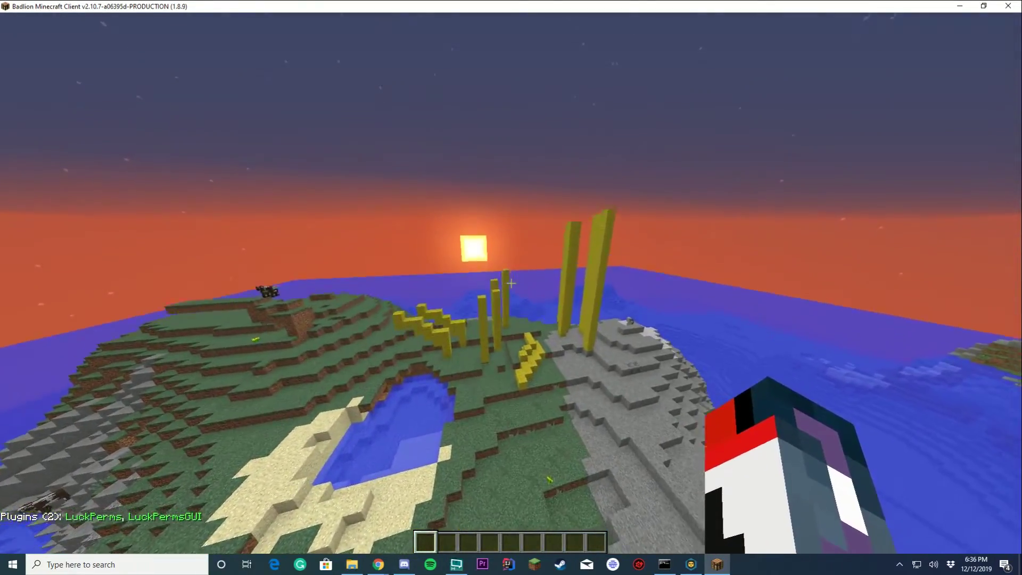
key(w)
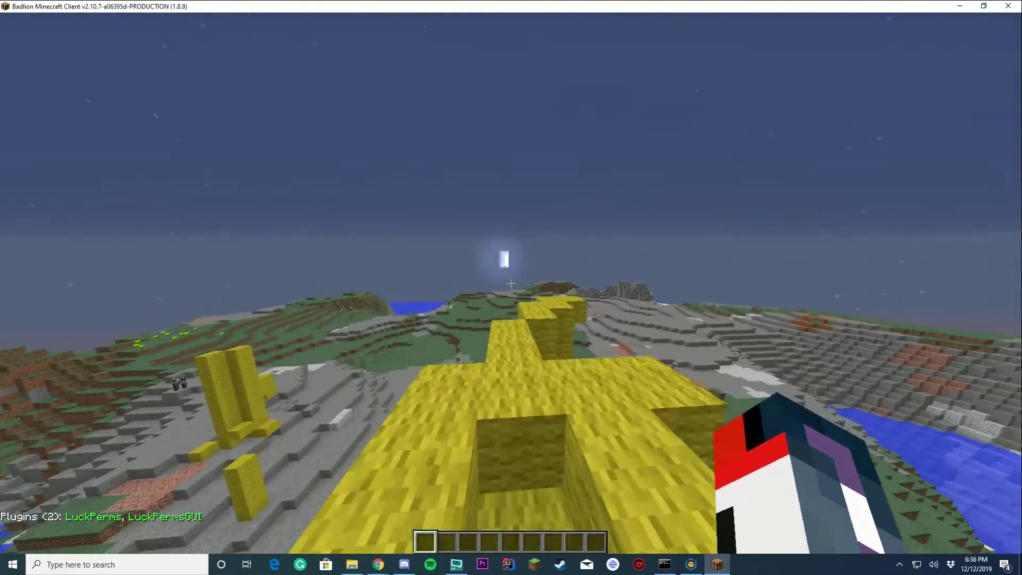
Step: Open the LuckPerms management GUI in game with the /lpgui command
key(slash)
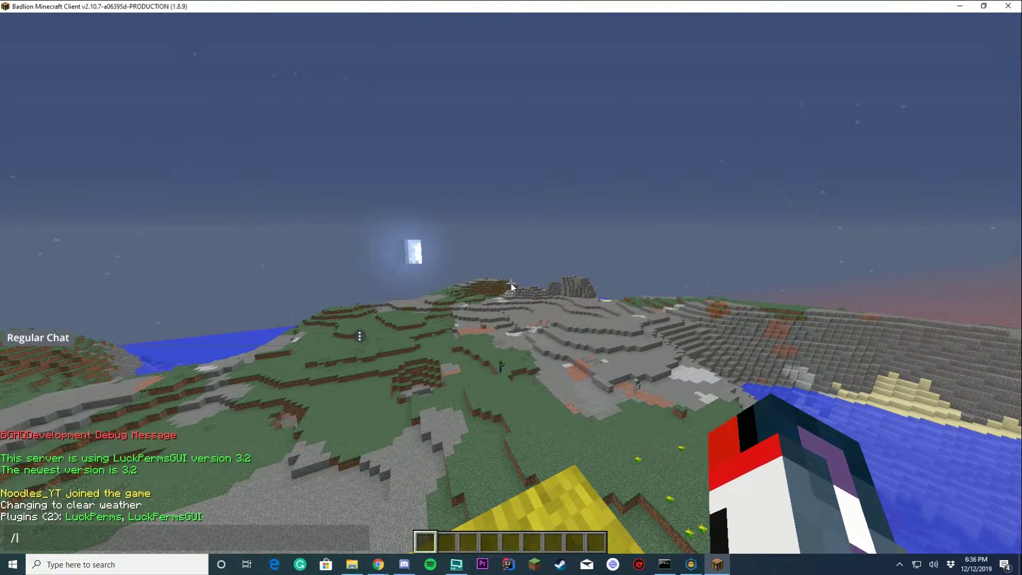
text(lpgui)
key(Return)
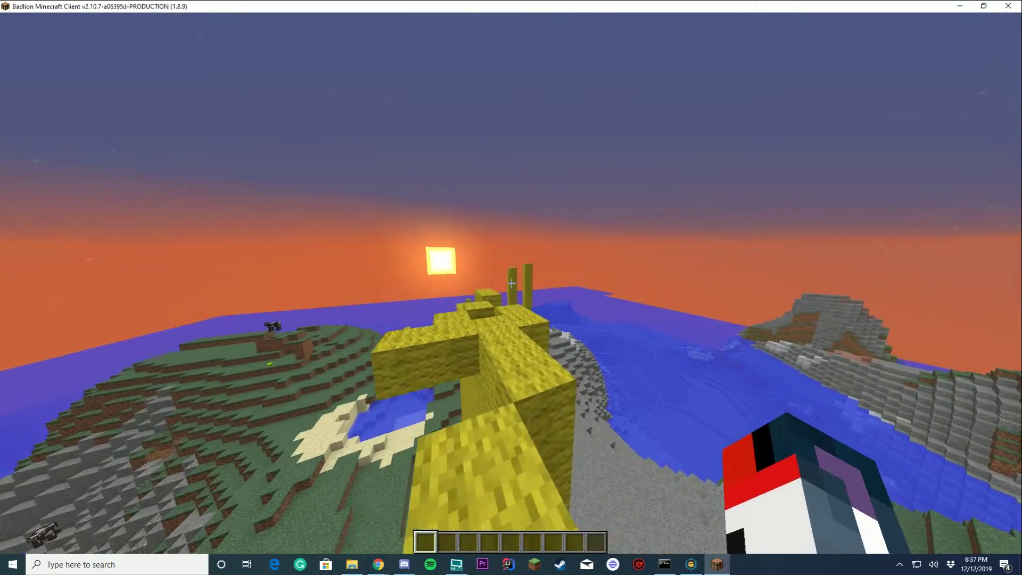
key(slash)
text(lpgui)
key(Return)
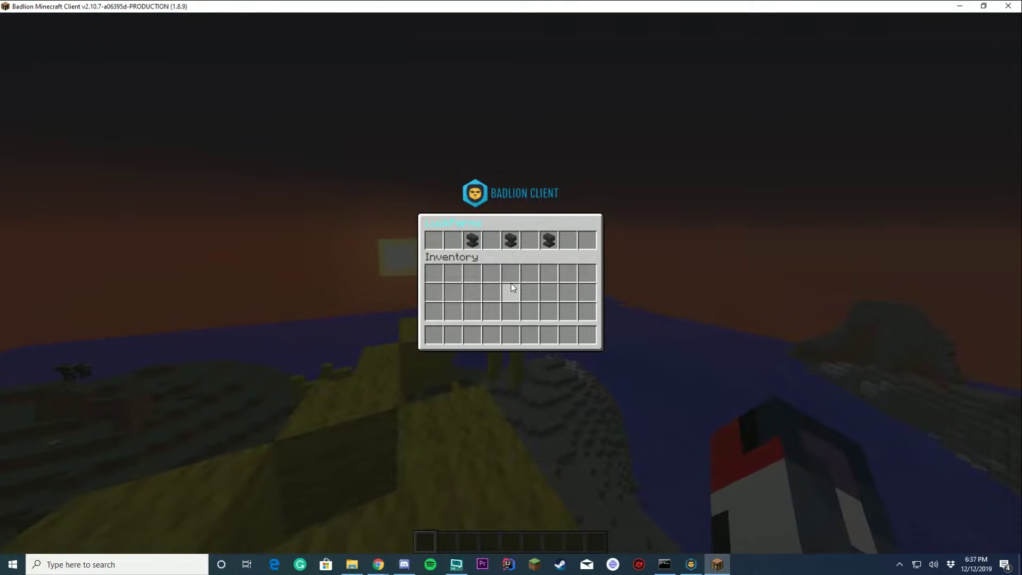
Step: Create a new LuckPerms group named testgroupyt from the groups list
click(474, 245)
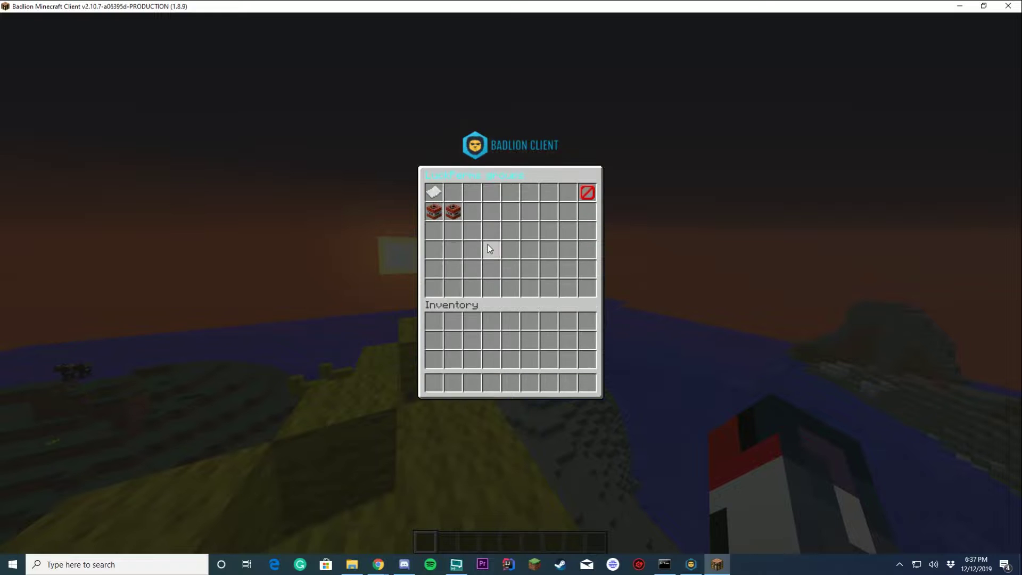
click(438, 199)
key(t)
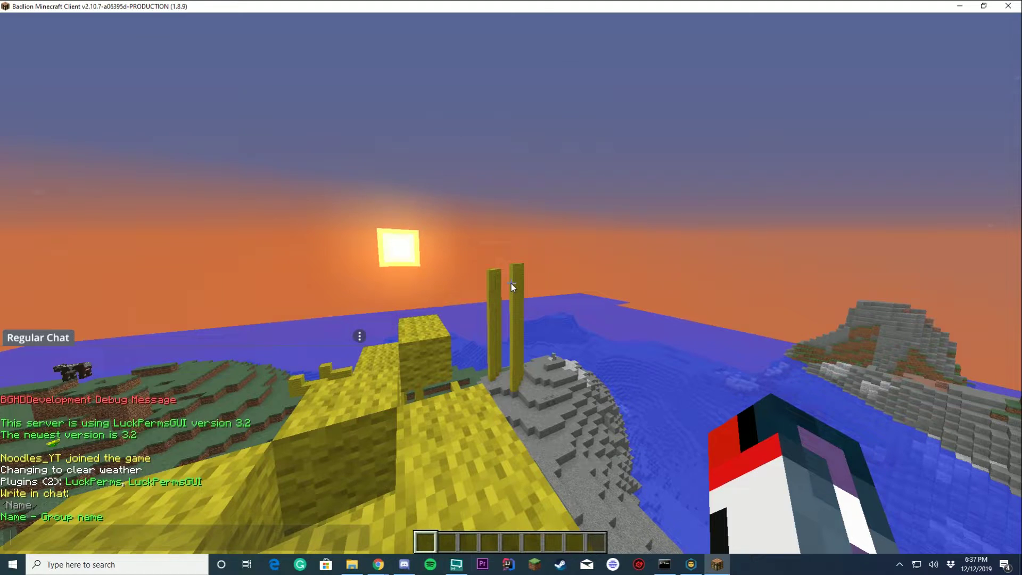
text(TestGroup1)
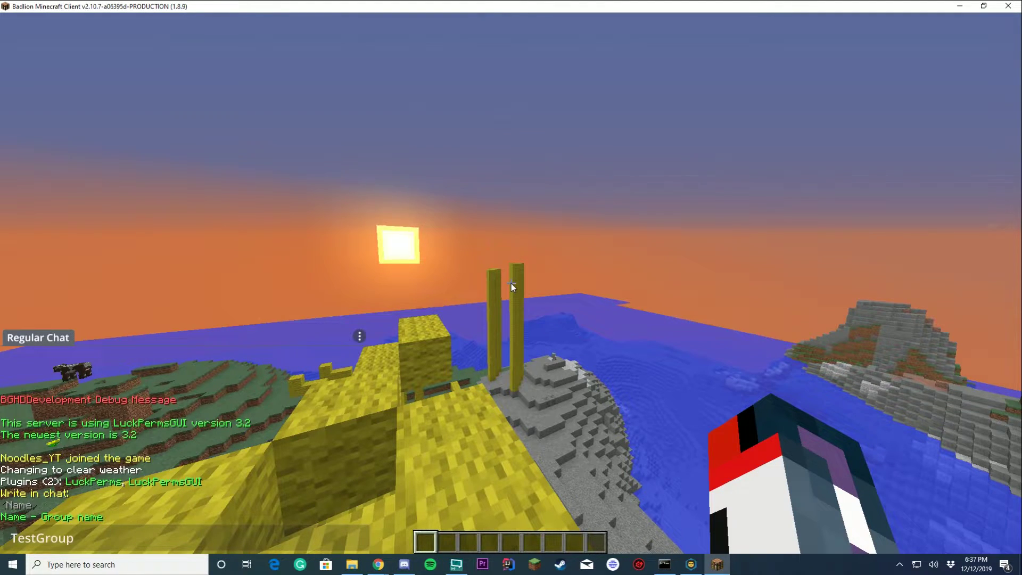
key(Return)
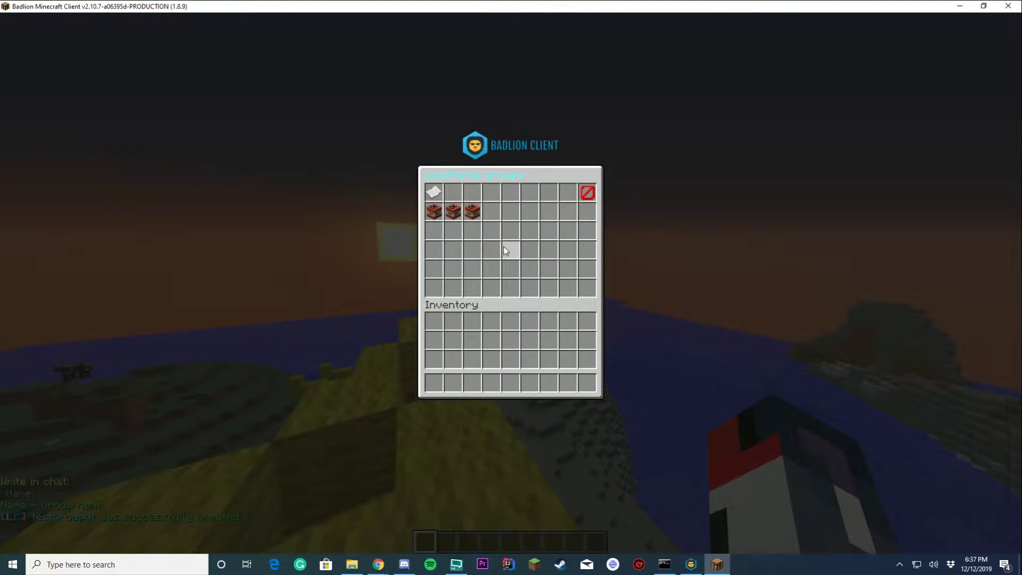
Step: Add the permission test.test with the value true to the testgroupyt group
click(472, 213)
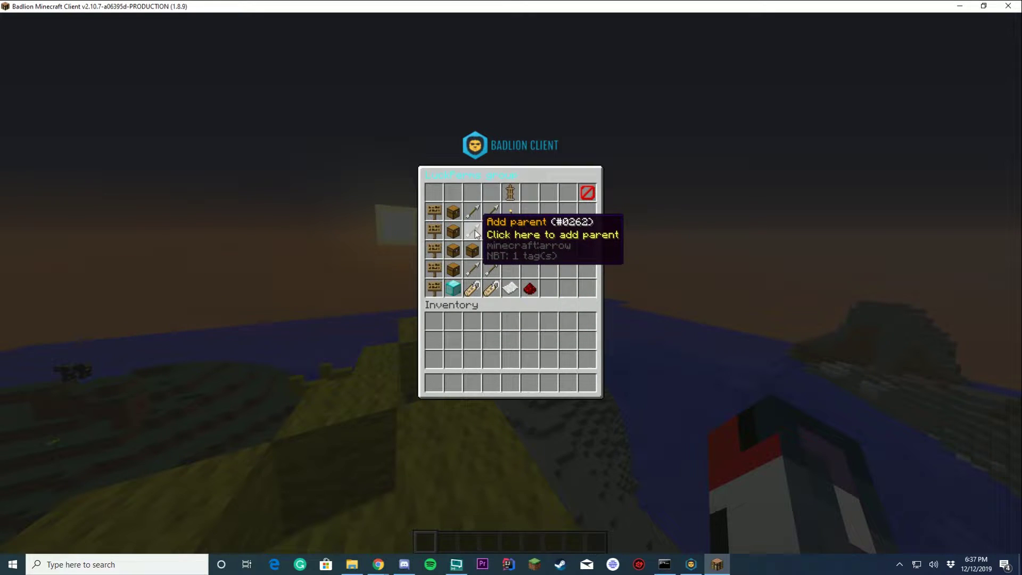
click(472, 210)
text(ttesttest)
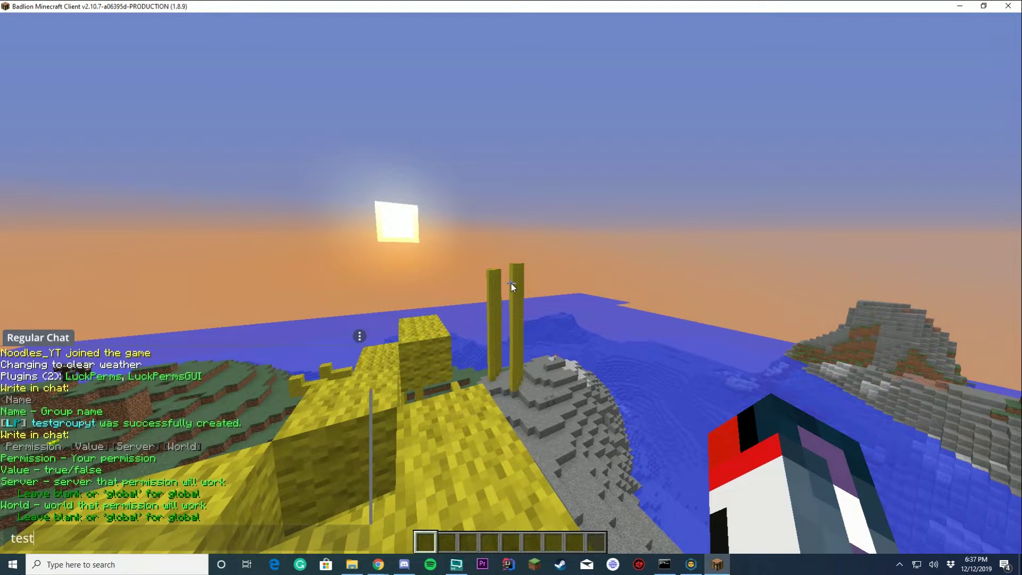
key(Return)
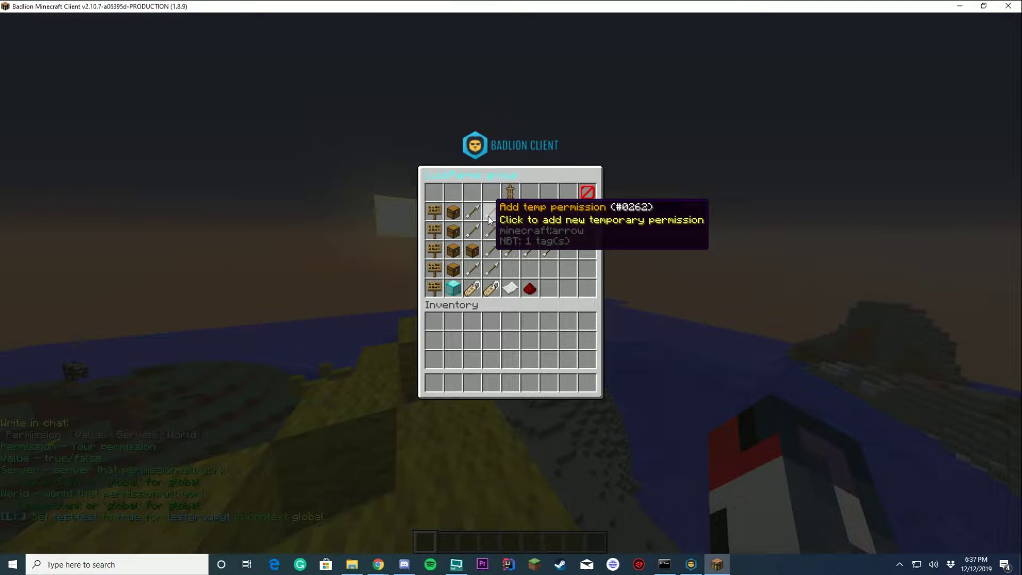
Step: Inspect the permissions list and group info of testgroupyt, and return to the main LuckPerms menu
click(453, 212)
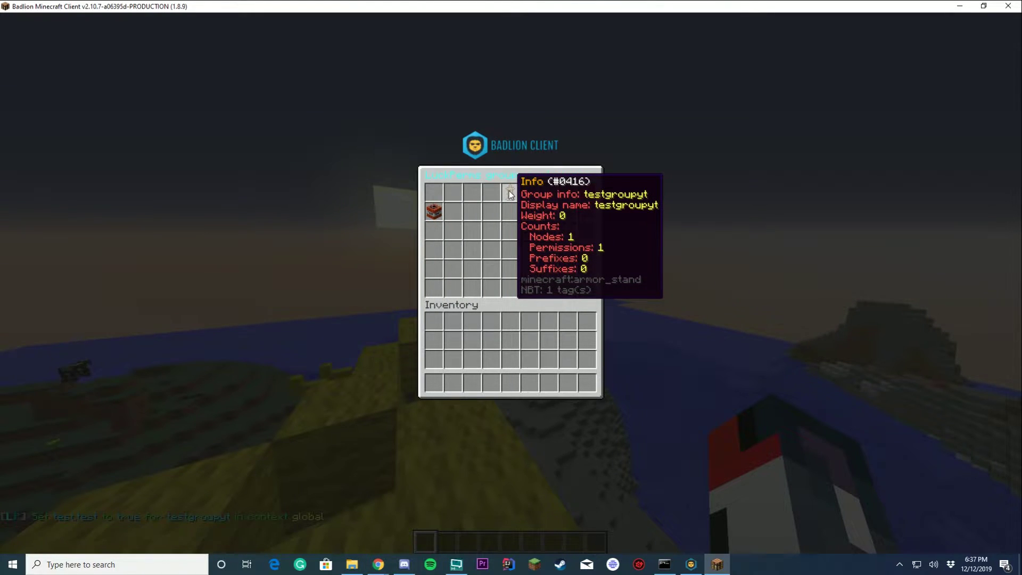
click(588, 193)
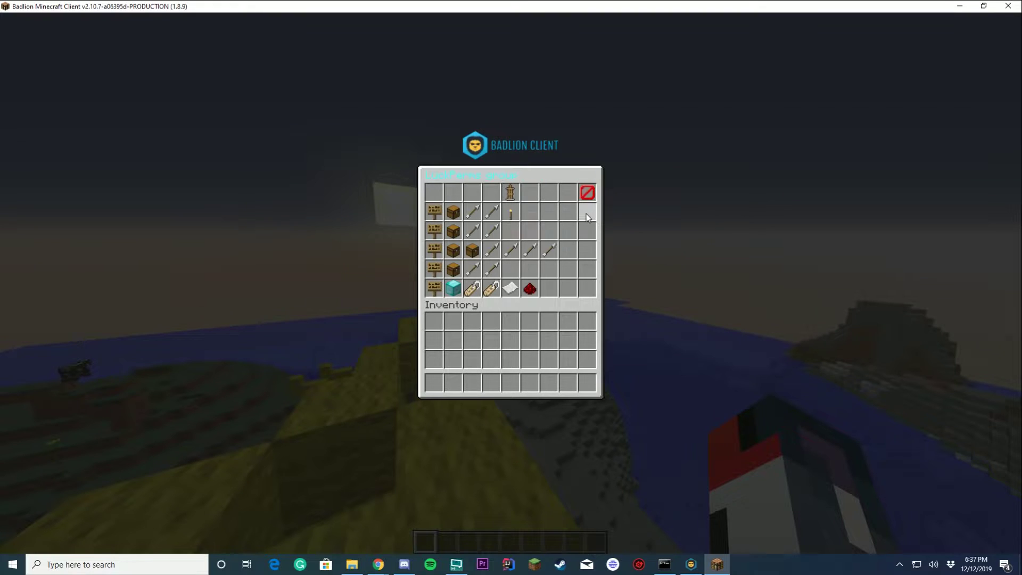
click(587, 194)
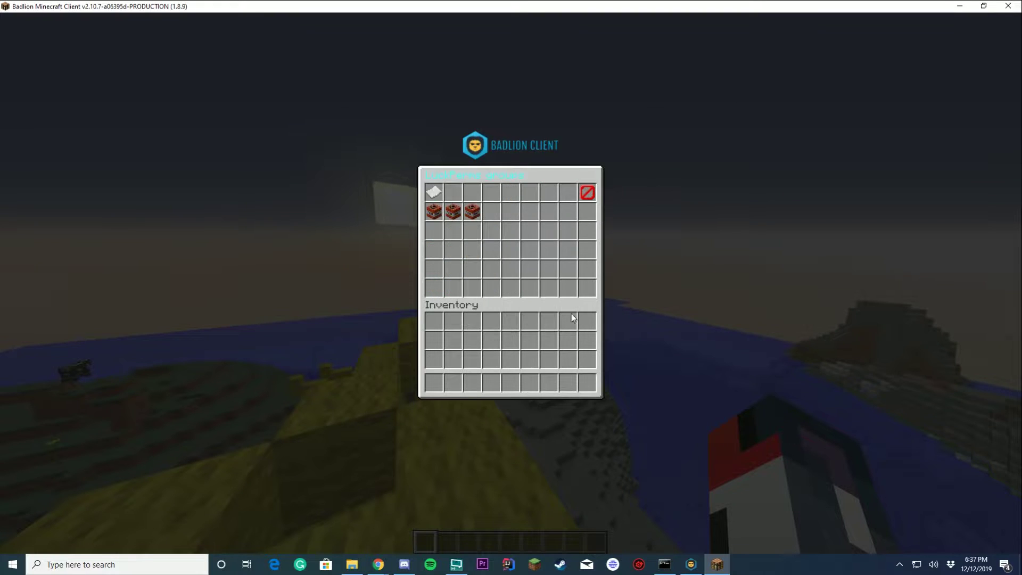
click(587, 193)
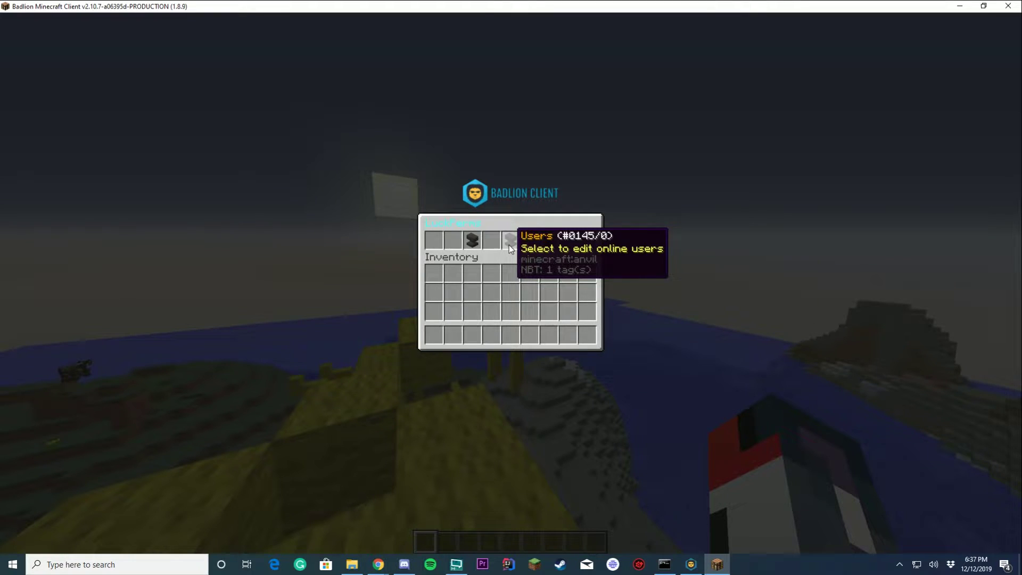
Step: Open the online user's settings and try to set the primary group to TestGroup
click(509, 246)
click(435, 193)
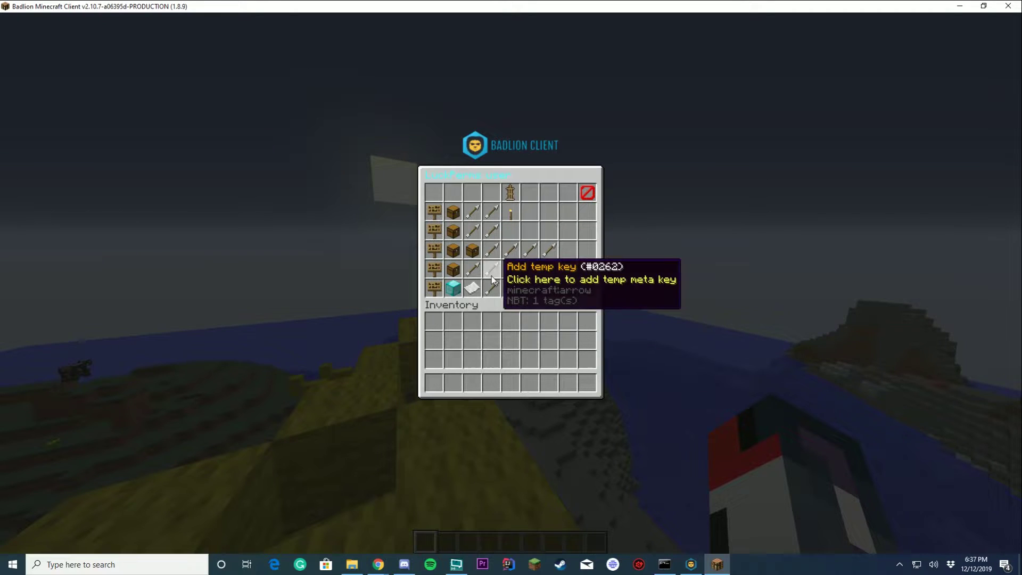
click(456, 289)
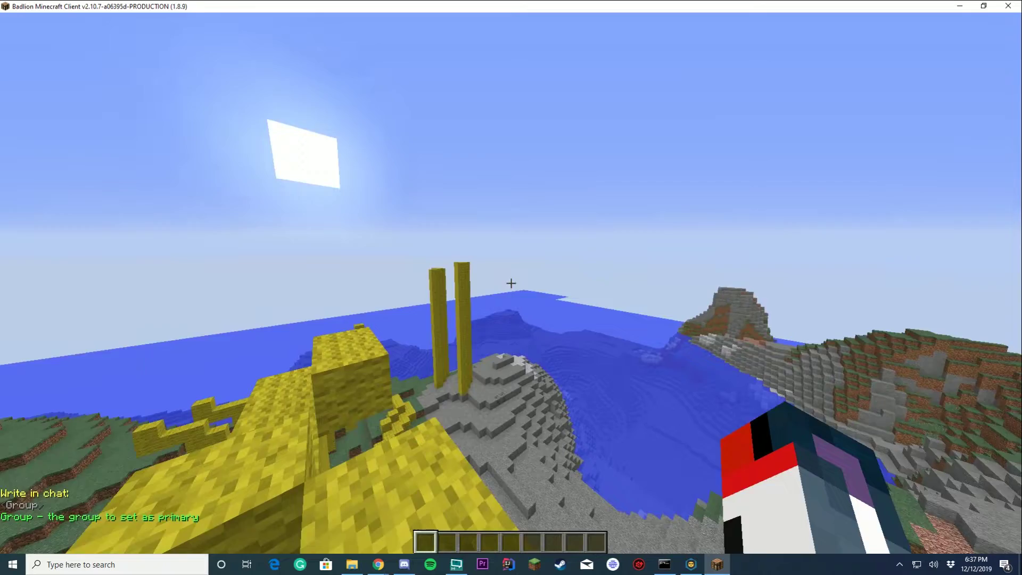
key(t)
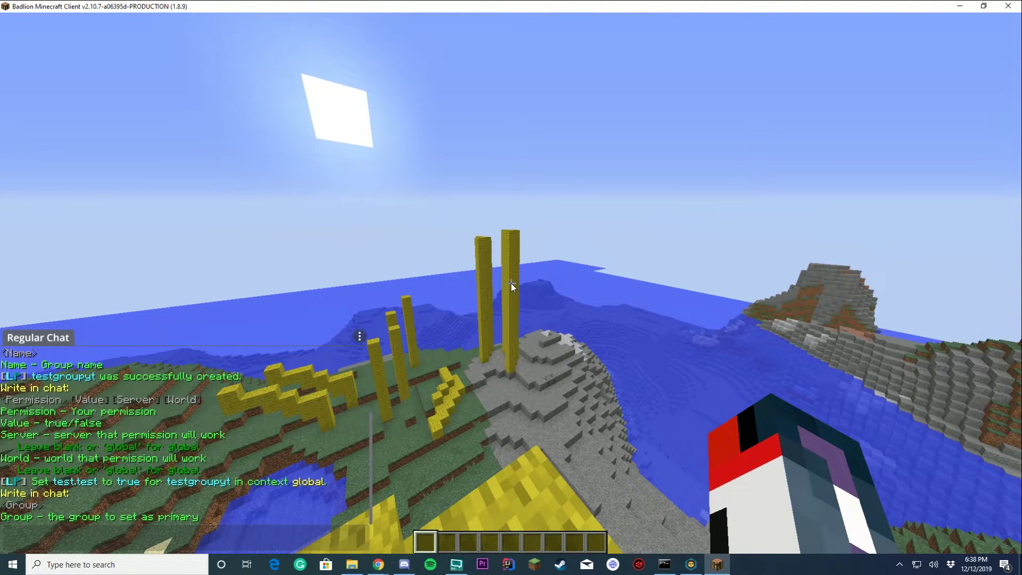
text(TestGroup)
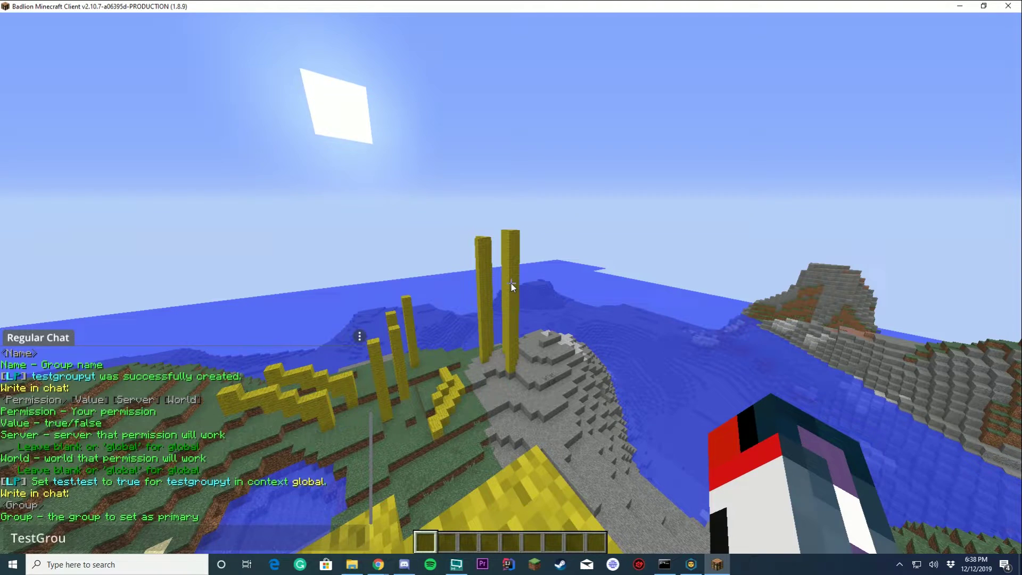
key(Return)
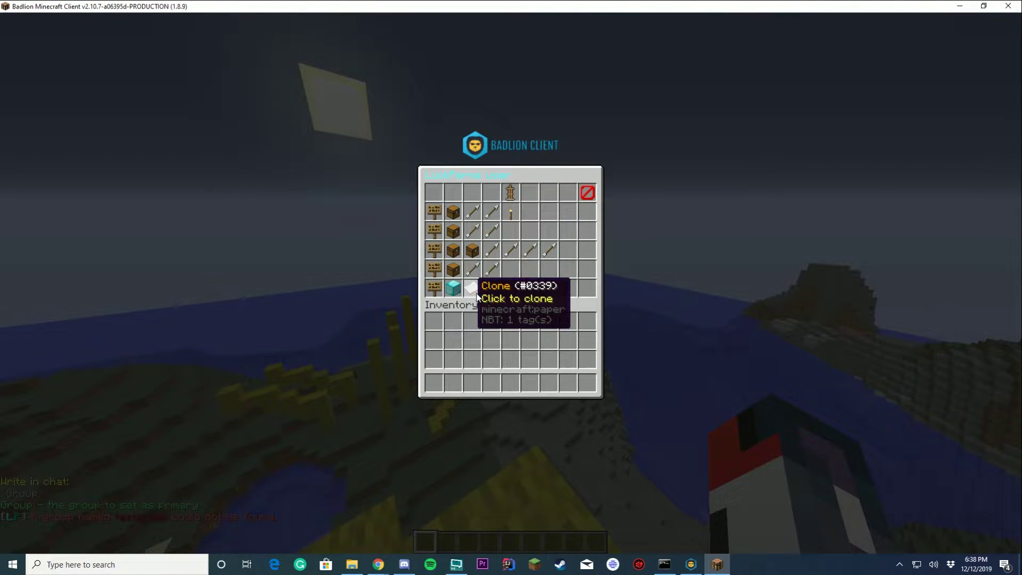
Step: Check the groups list, and set the online user's primary group to testgroupyt
click(588, 193)
click(587, 193)
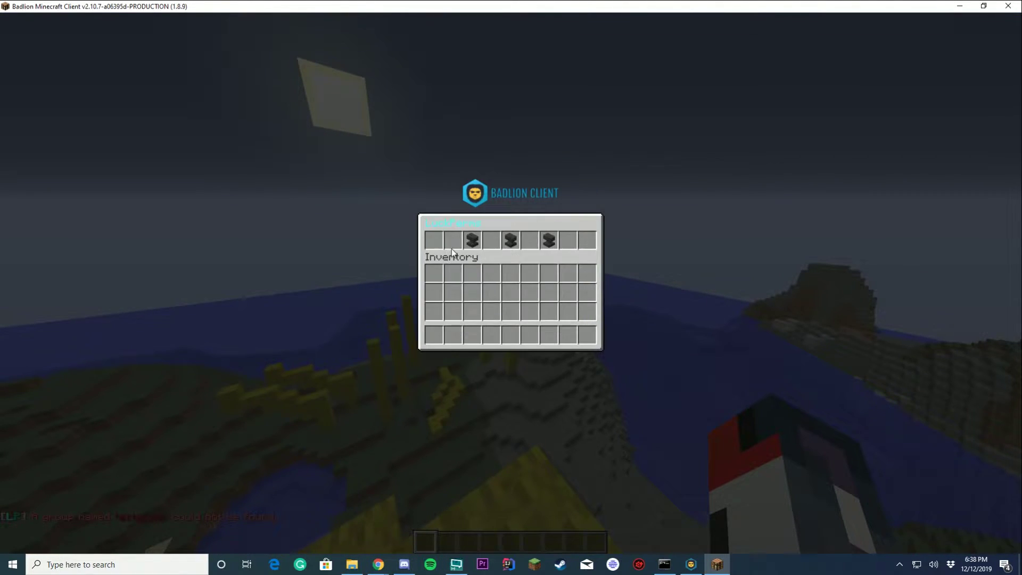
click(467, 238)
click(587, 193)
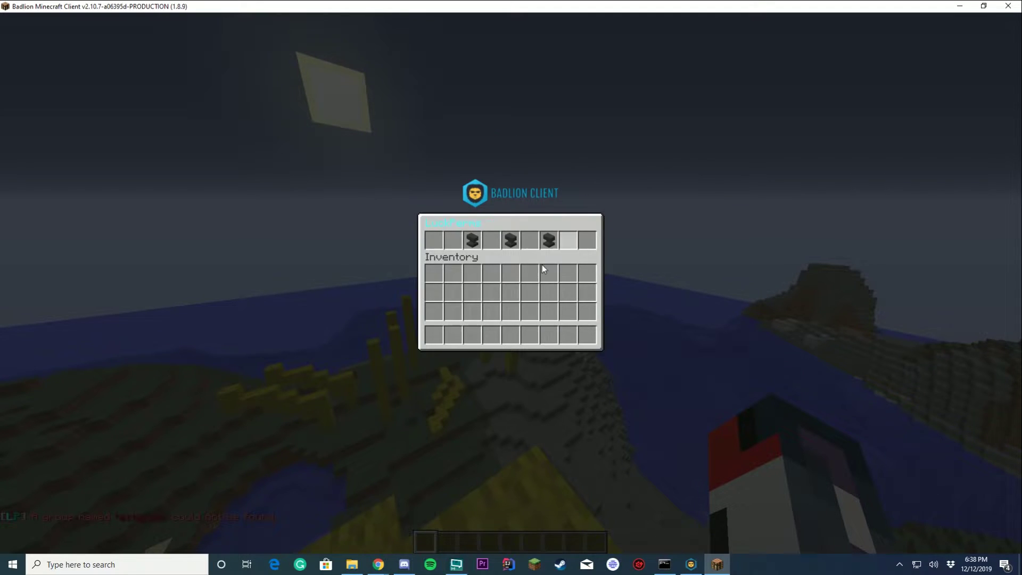
click(554, 237)
click(434, 210)
click(449, 285)
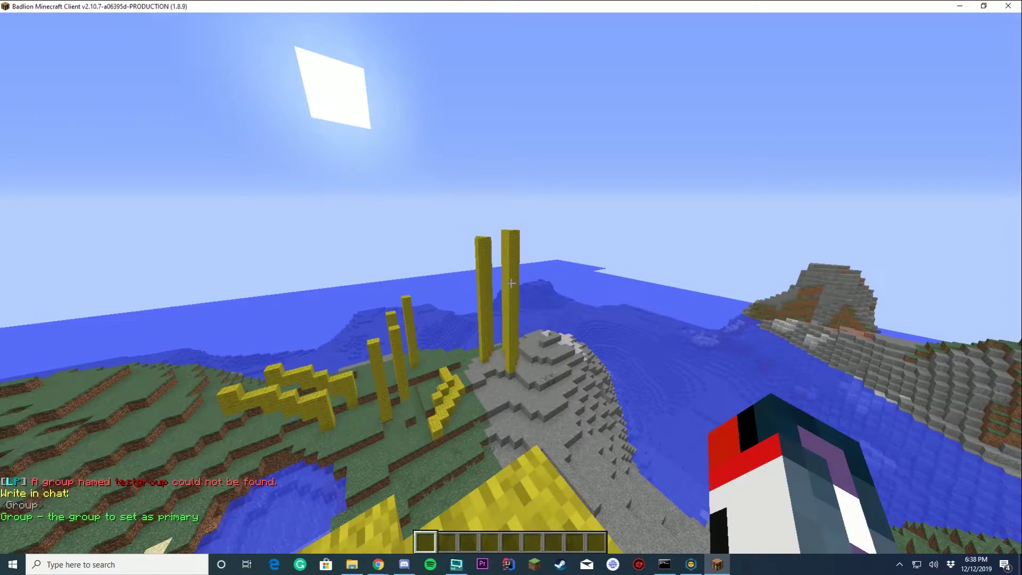
text(t)
text(TestGr)
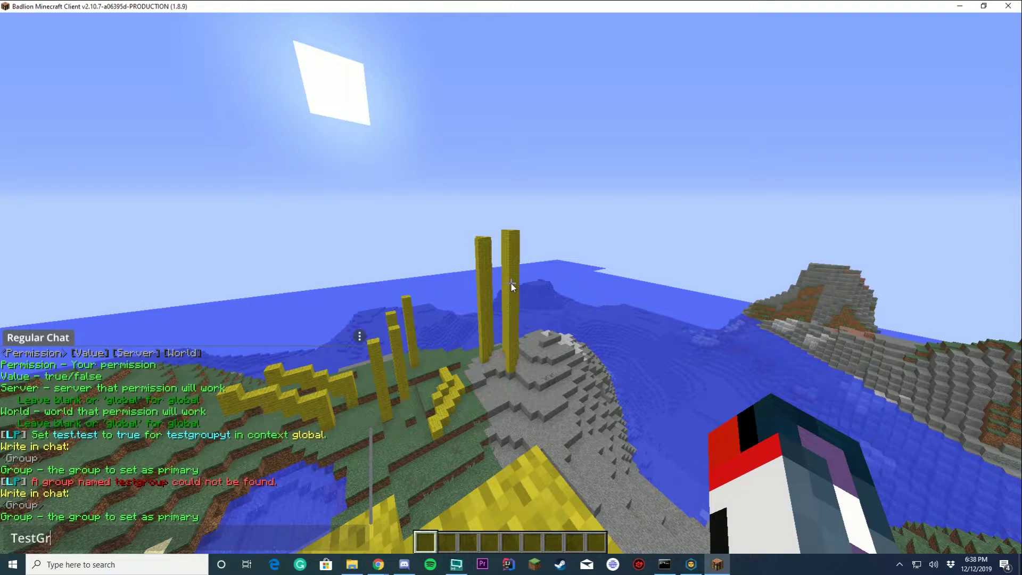
text(oup)
key(Return)
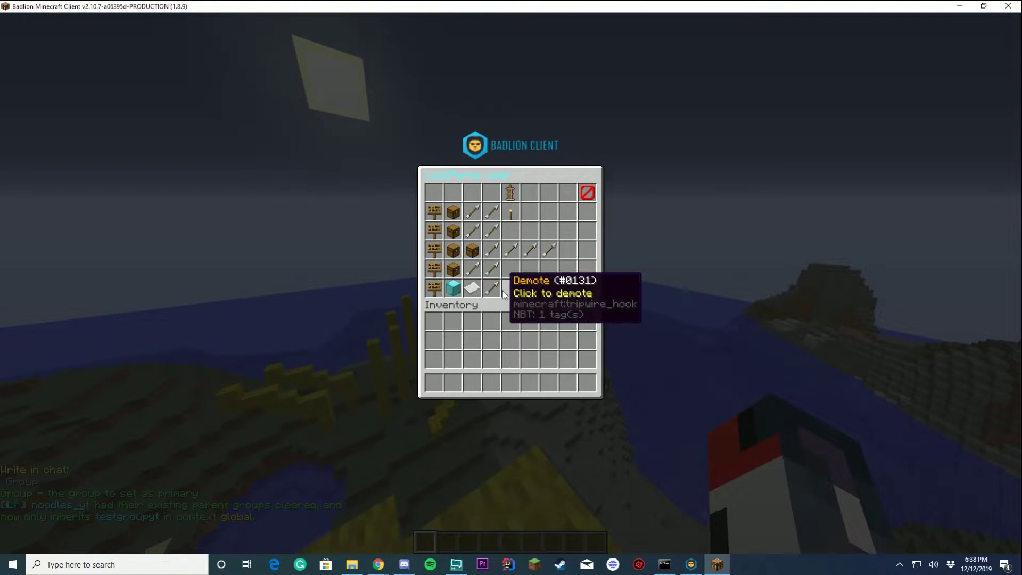
Step: Set the user's primary group to owner
click(453, 287)
text(towner)
key(Return)
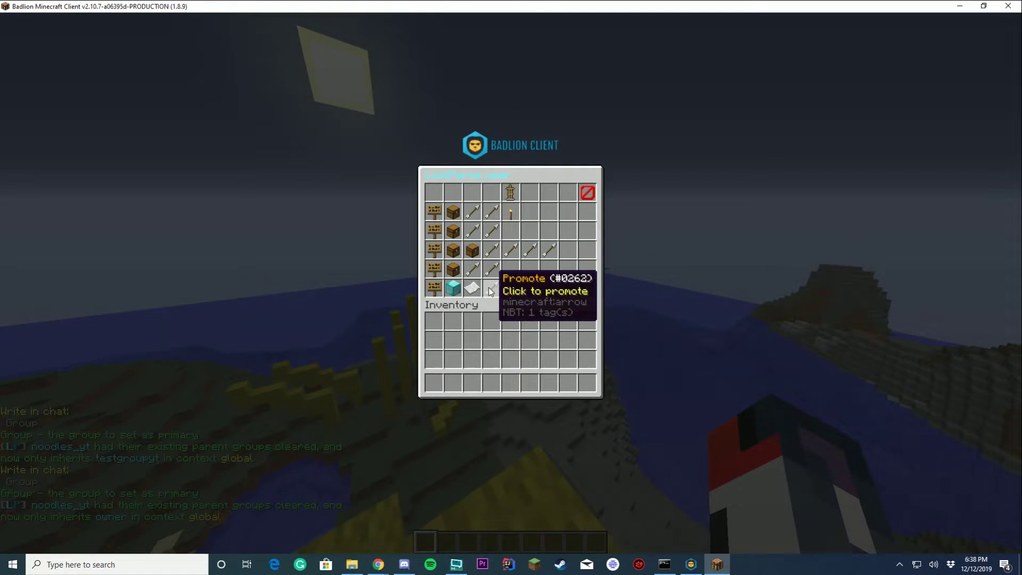
Step: Look at the track selection offered for demoting and promoting the user, and return to the users list
click(503, 290)
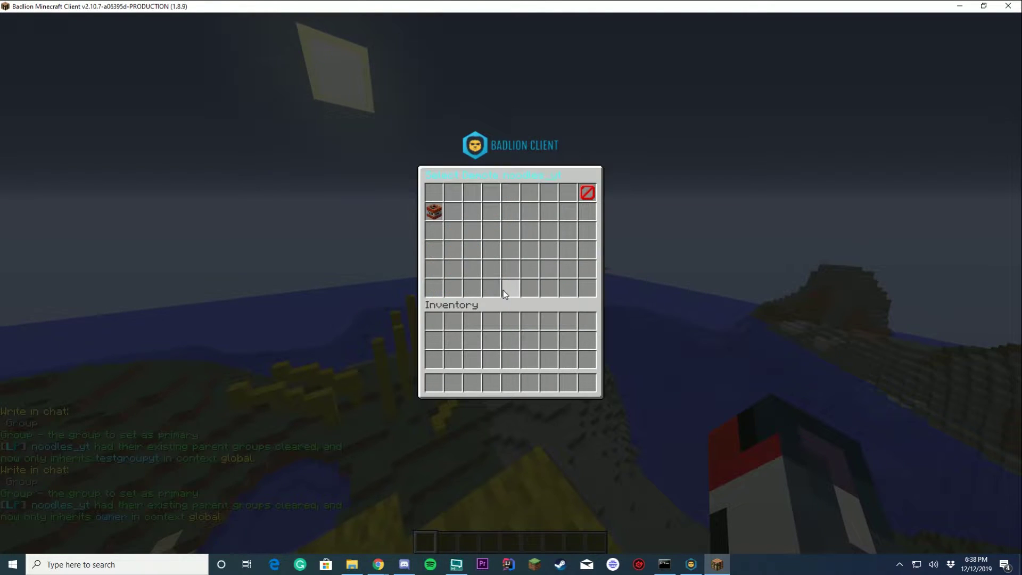
click(430, 214)
click(434, 212)
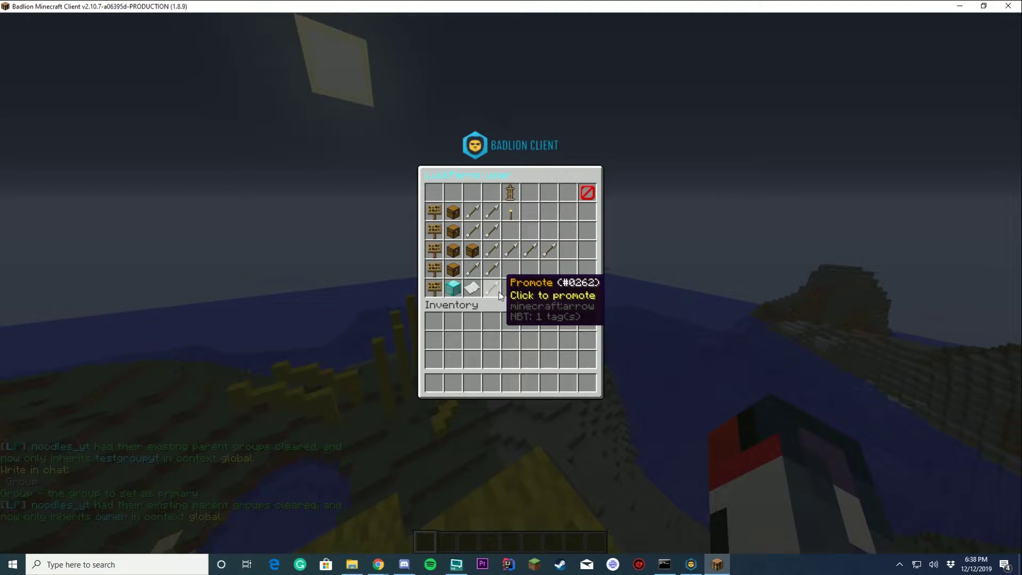
click(499, 290)
click(586, 193)
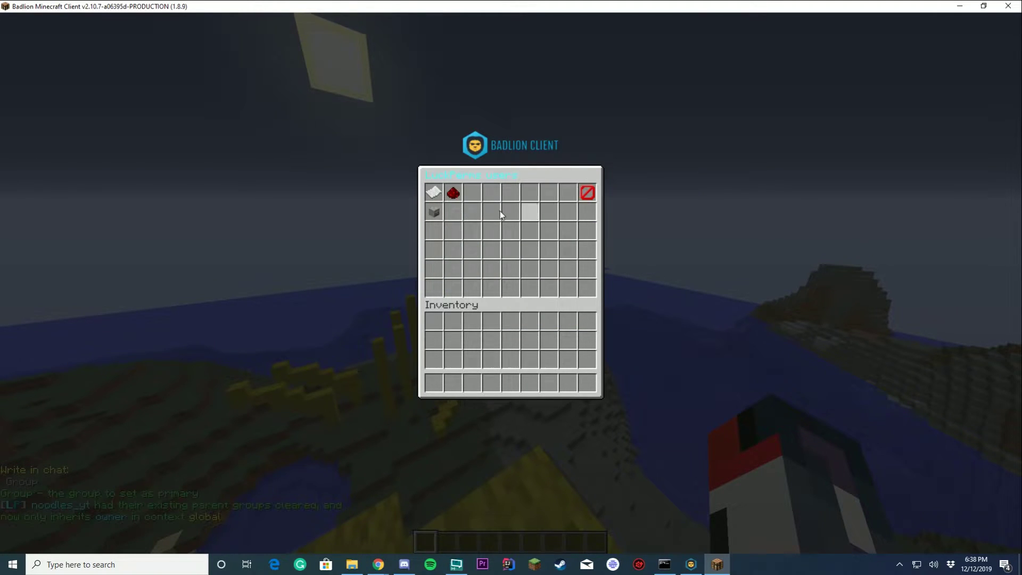
Step: In the users list's redstone option, select the third entry, apply the action and close the GUI
click(451, 193)
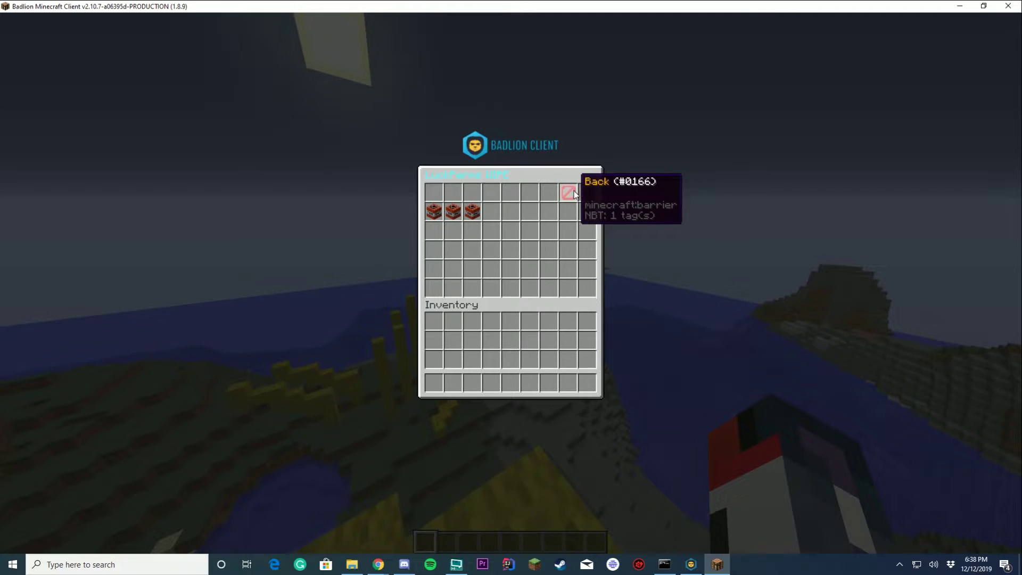
click(471, 212)
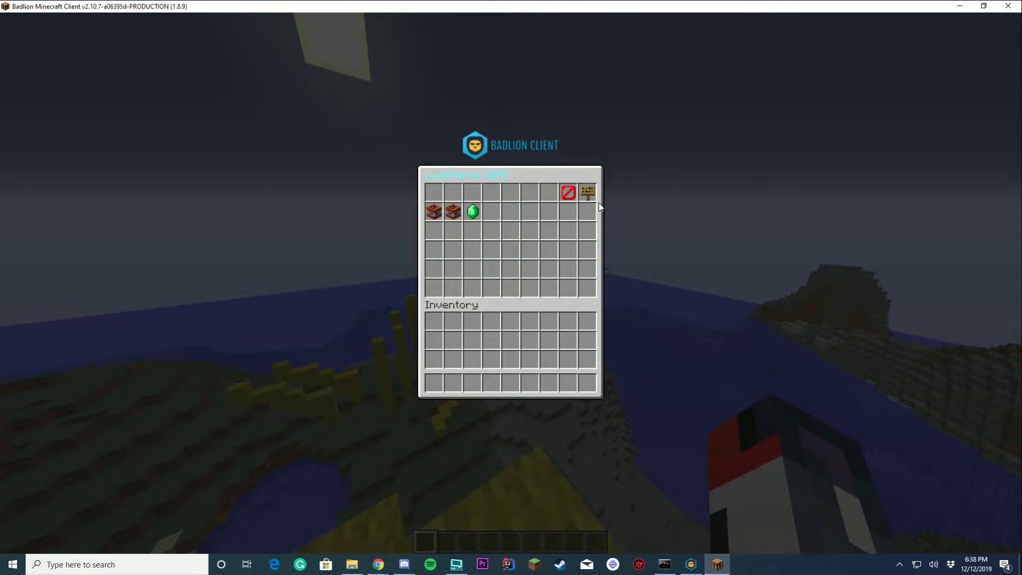
click(582, 193)
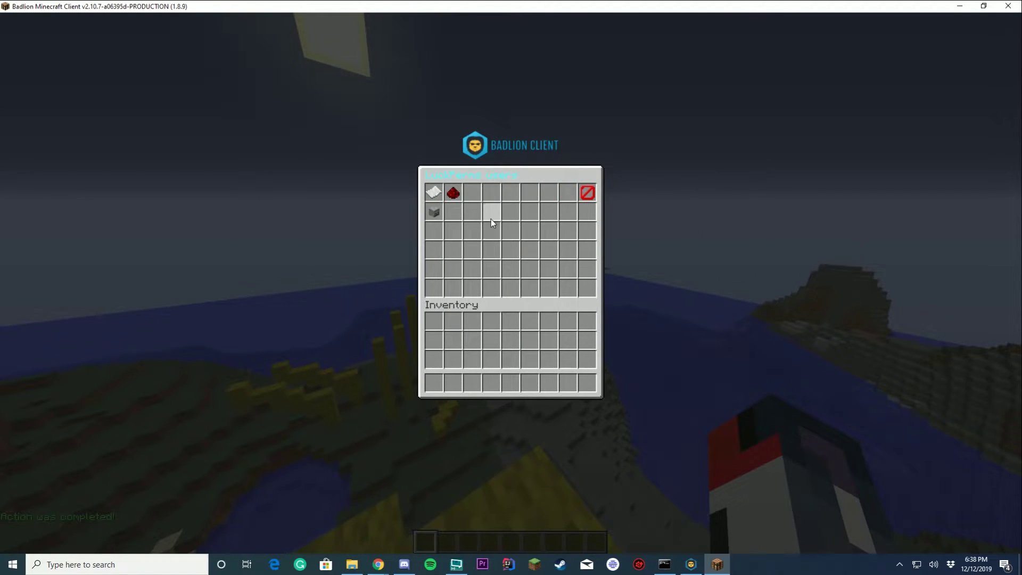
key(Escape)
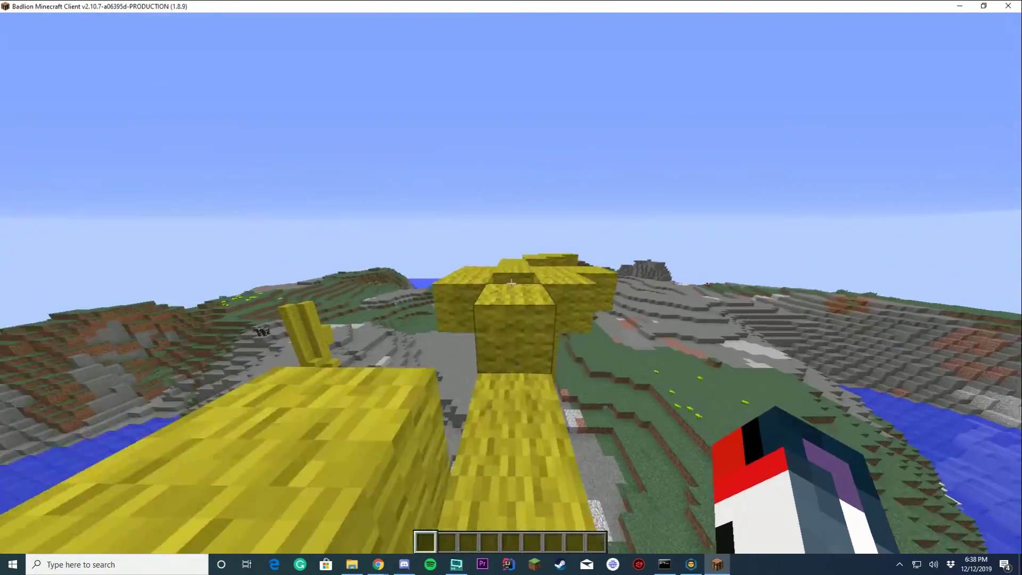
Step: Send owner as a chat message and reopen the LuckPerms GUI with the command from the chat history
text(towner)
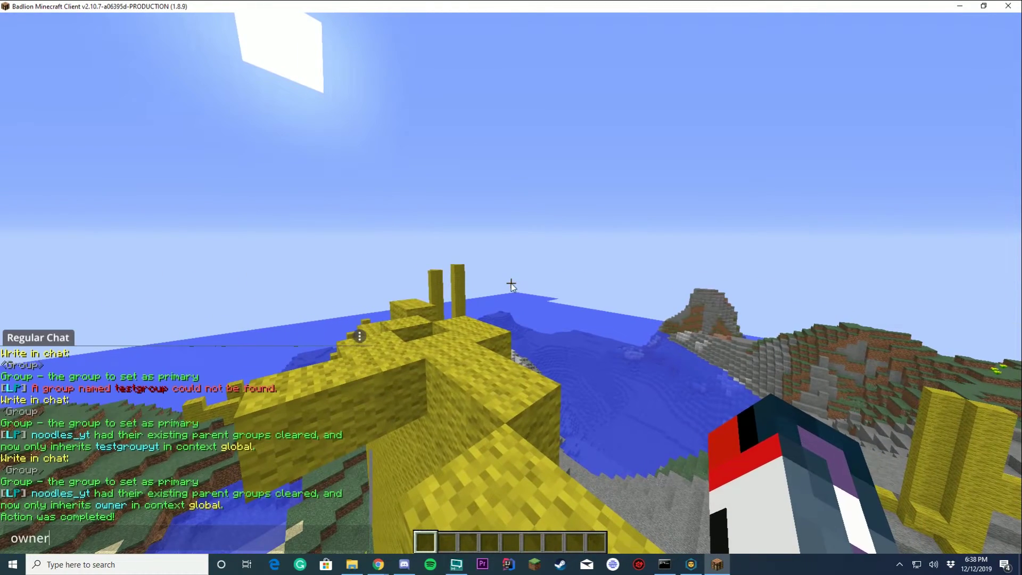
key(Return)
key(t)
key(Up)
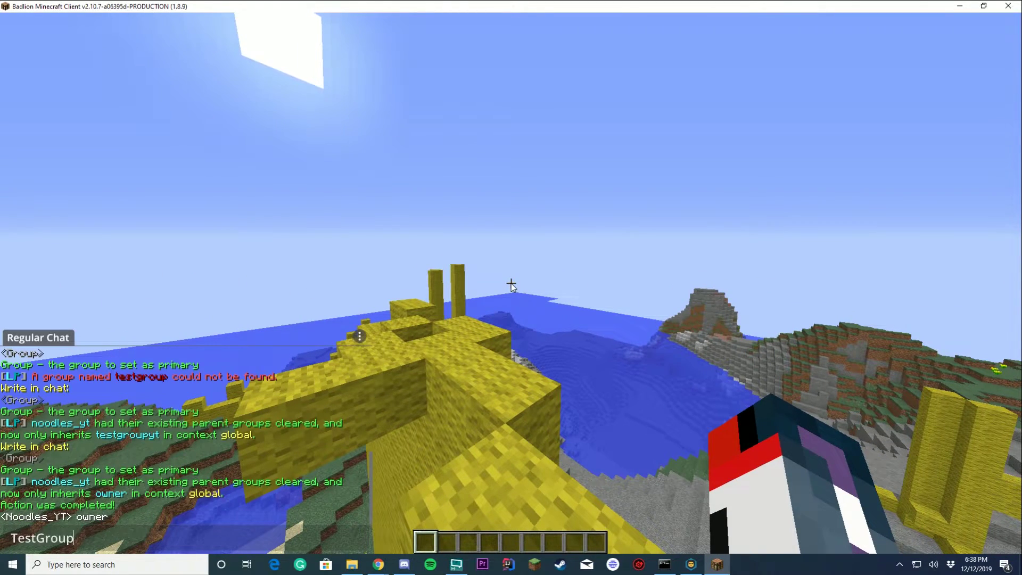
key(Return)
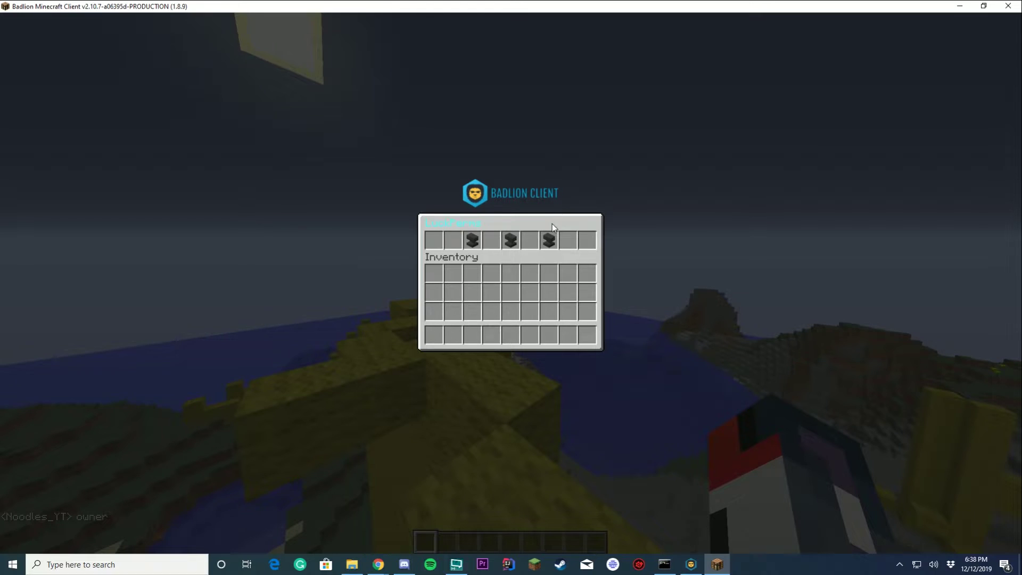
Step: Create a new track named OwnerTest from the tracks list
click(550, 238)
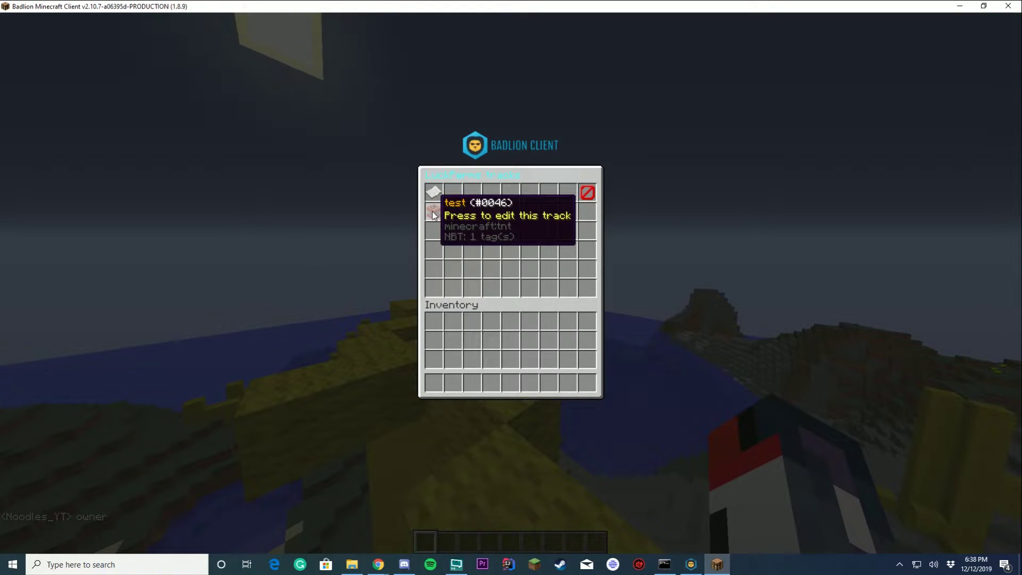
click(437, 193)
key(t)
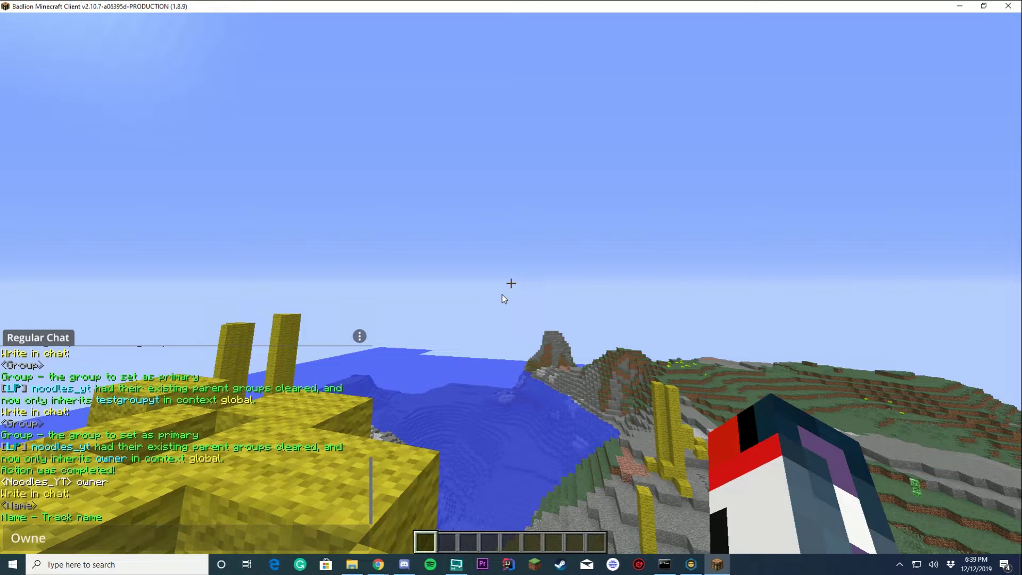
text(OwnerTest)
key(Return)
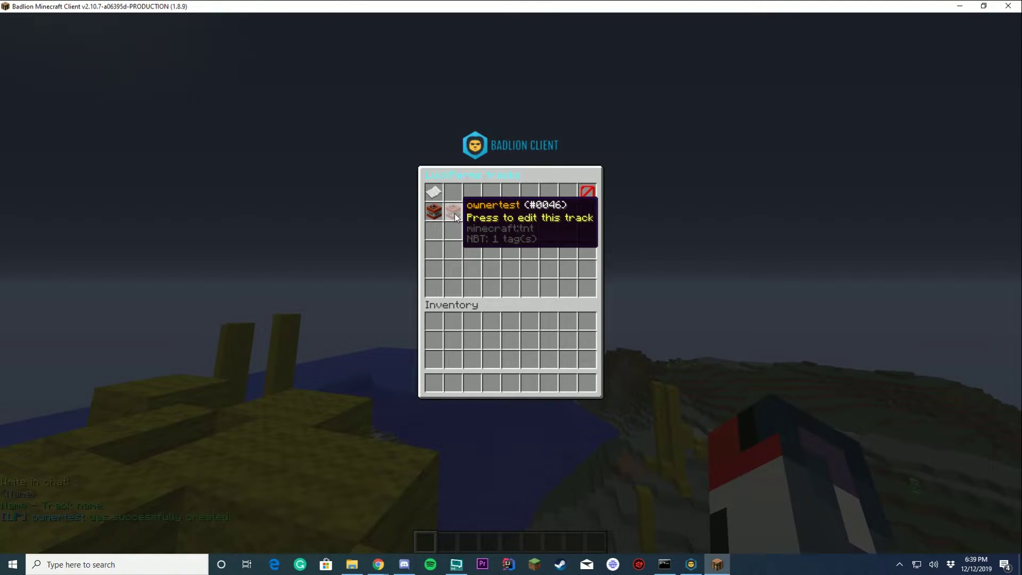
Step: Add the owner group to the ownertest track
click(454, 212)
click(454, 194)
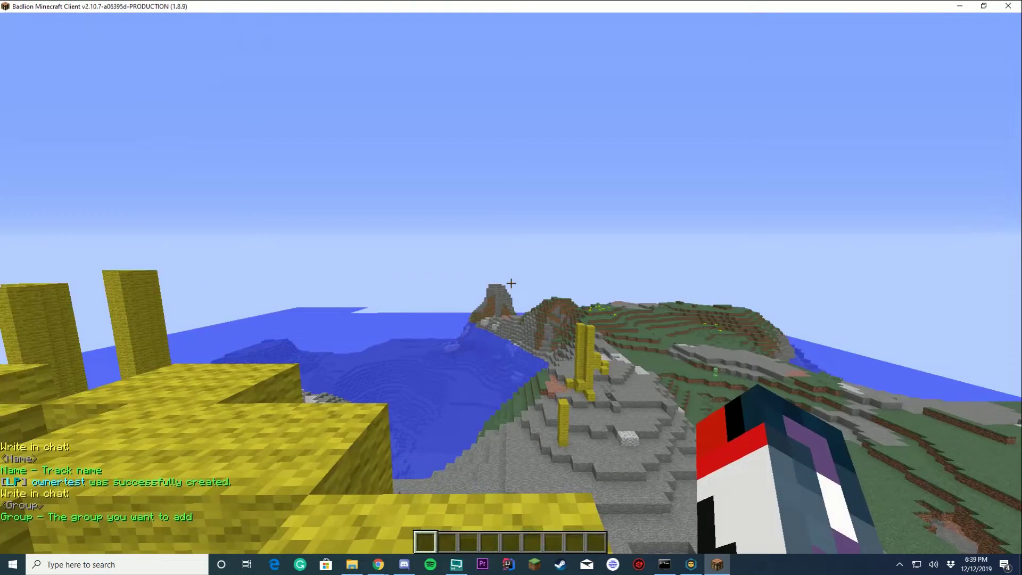
text(tO)
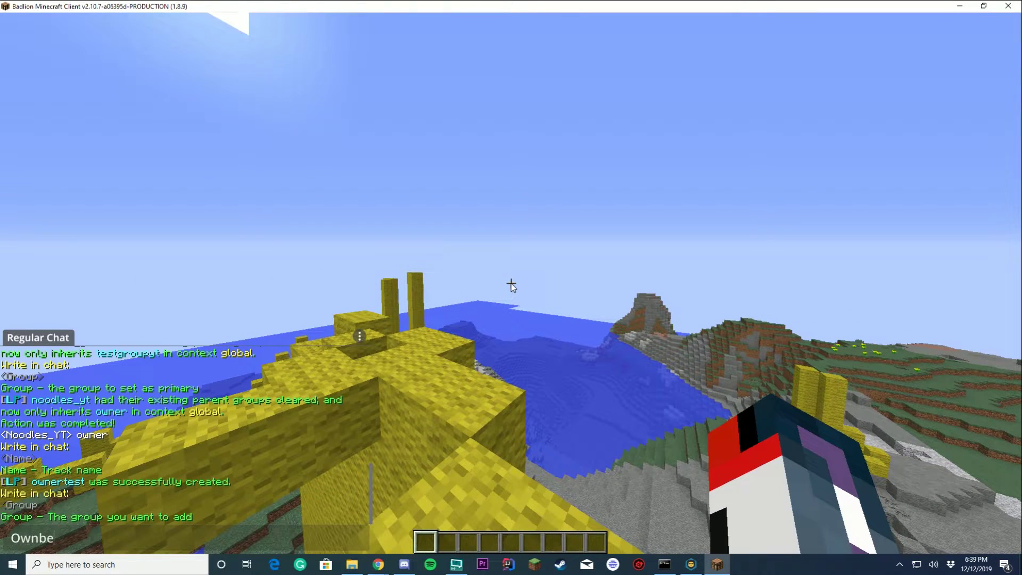
text(wner)
key(Return)
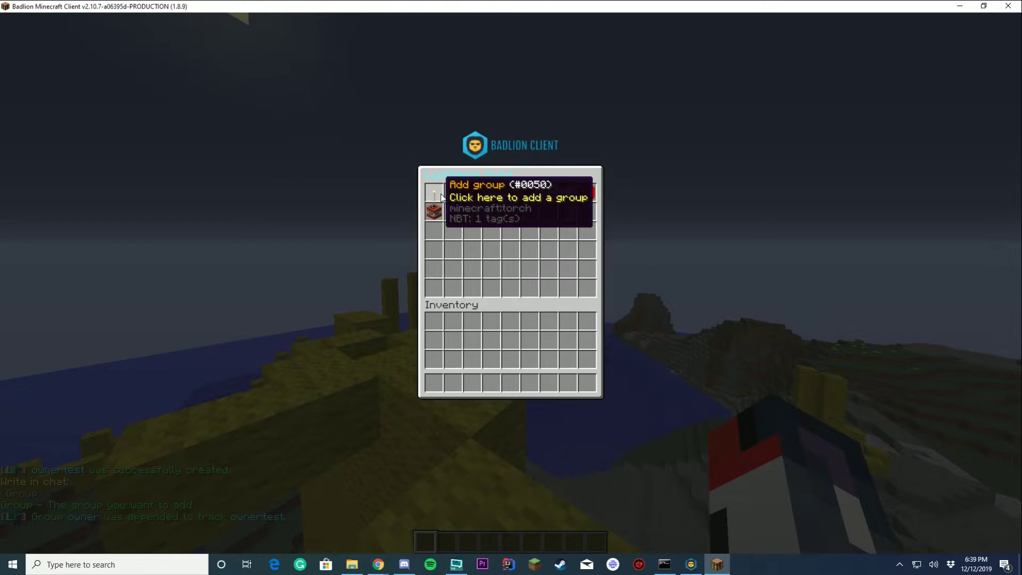
Step: Try to insert a group at a position in the ownertest track, and delete the track
click(463, 196)
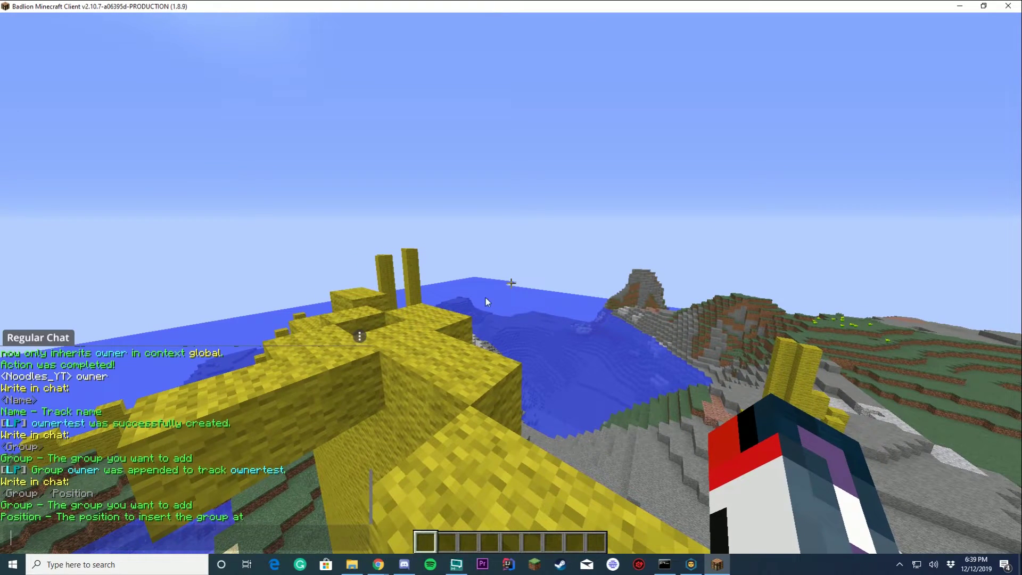
key(Return)
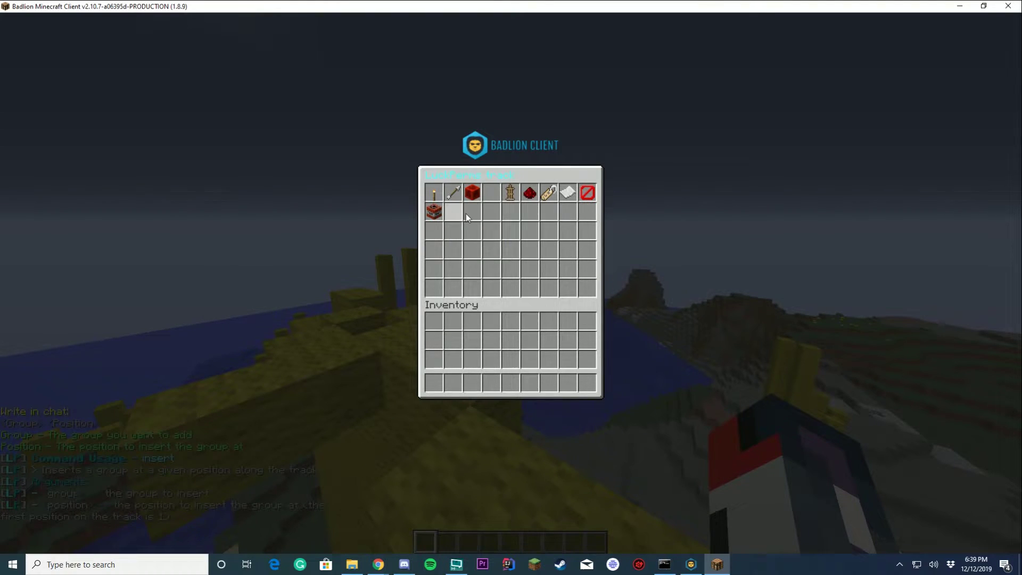
click(528, 195)
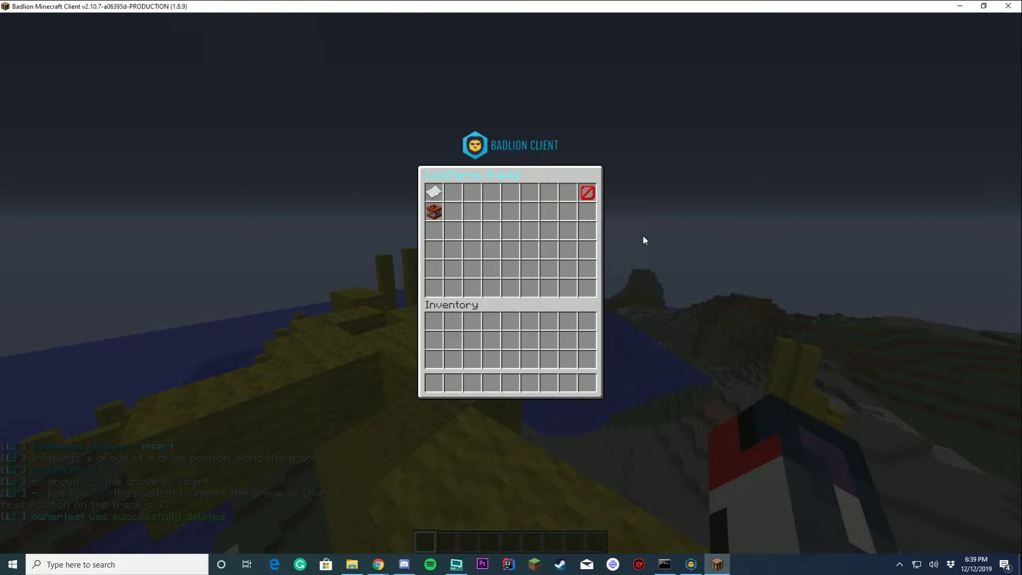
click(587, 192)
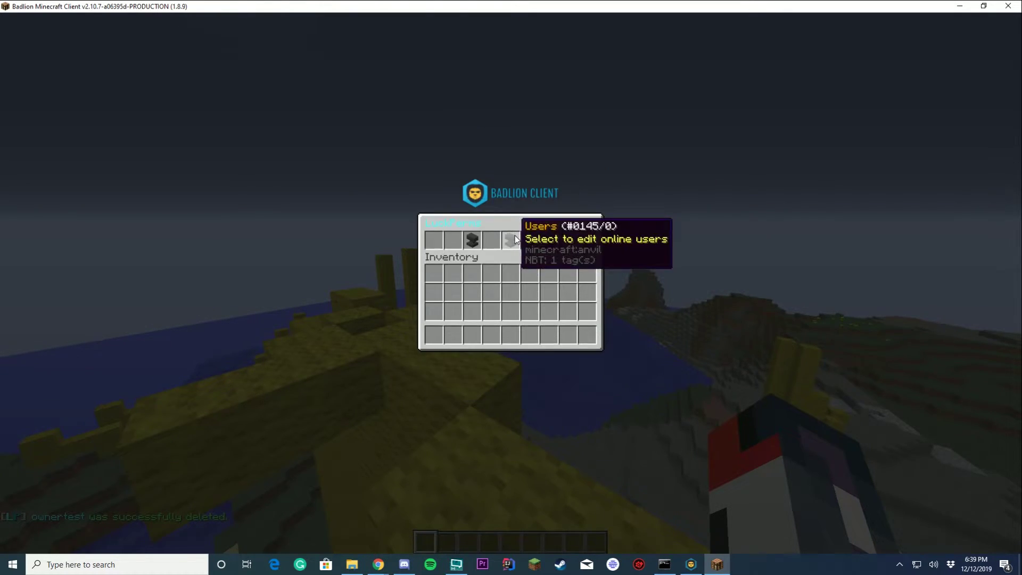
Step: Add the * permission with the value true to the online user
click(551, 235)
click(434, 212)
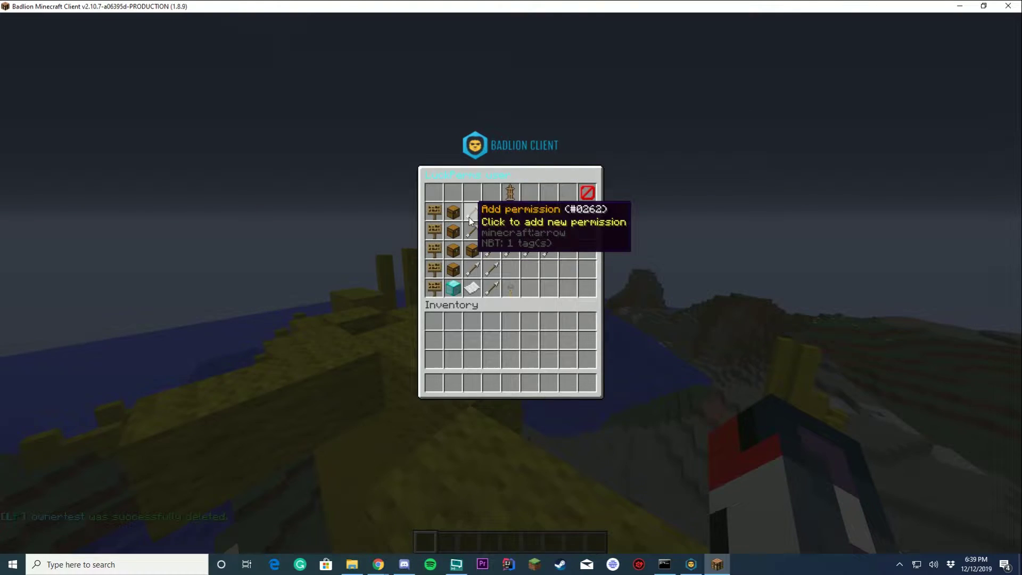
click(596, 196)
key(Return)
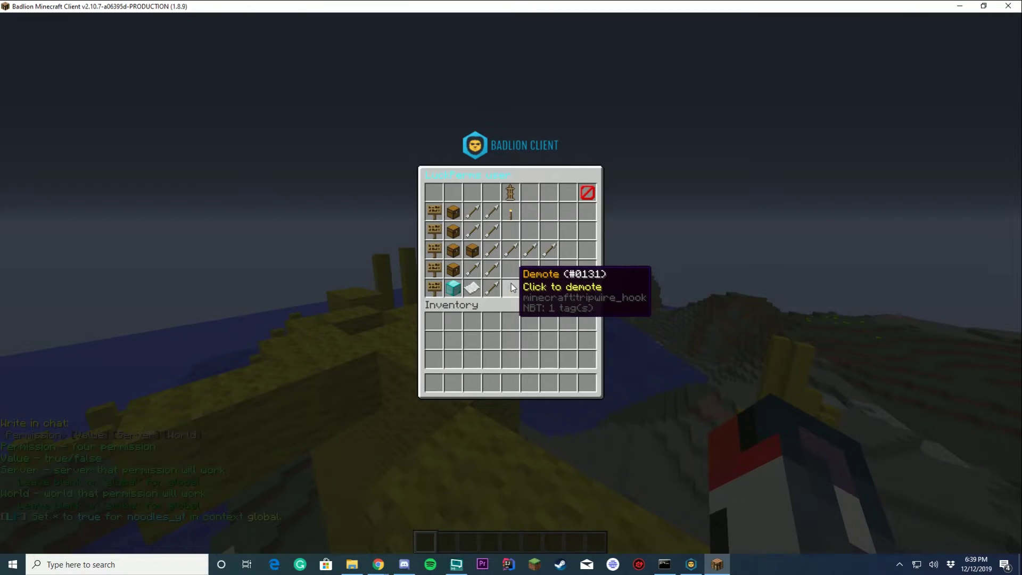
Step: Remove the * permission from the user's permissions list and return to the users list
click(435, 215)
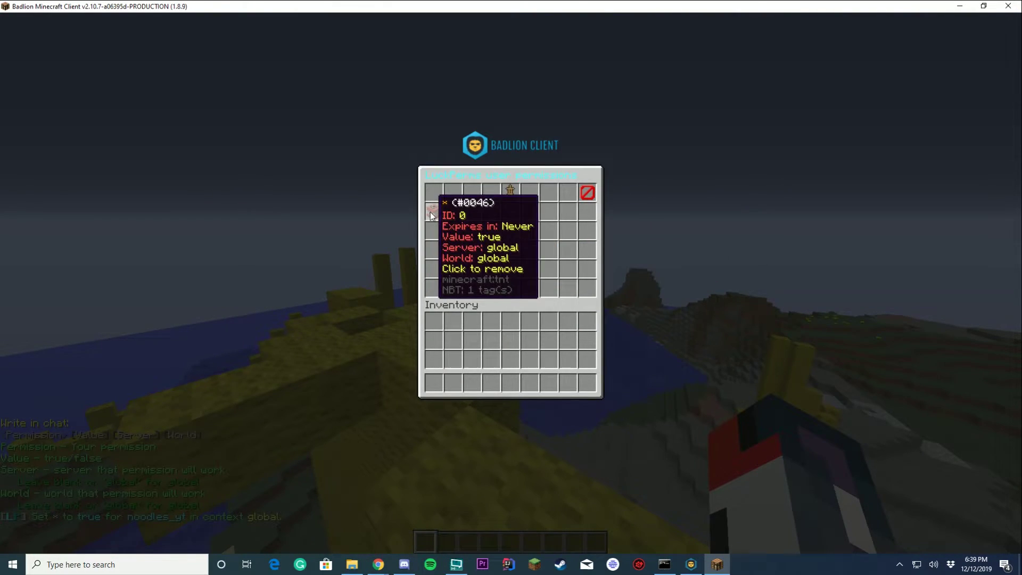
click(431, 212)
click(585, 193)
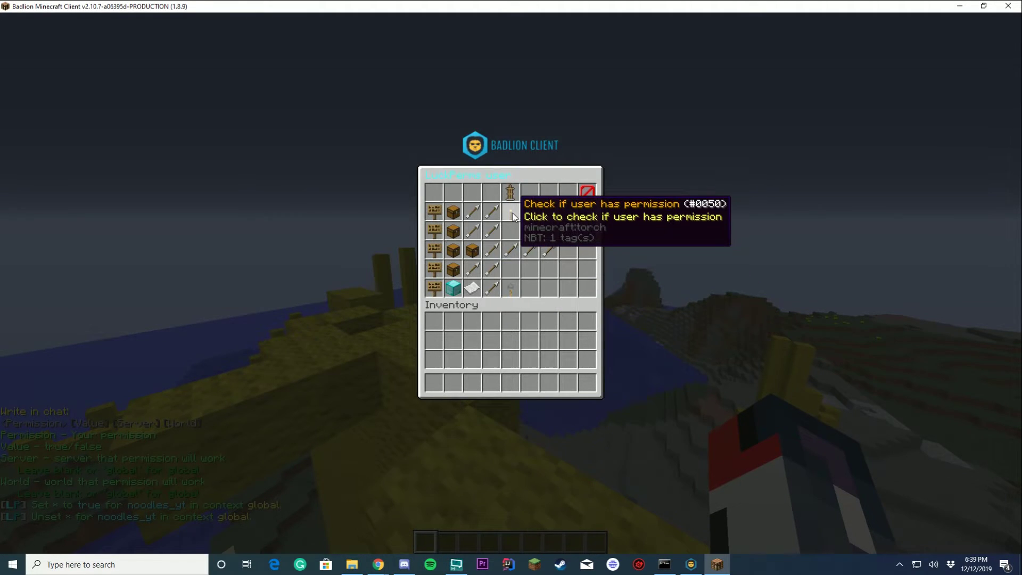
click(587, 193)
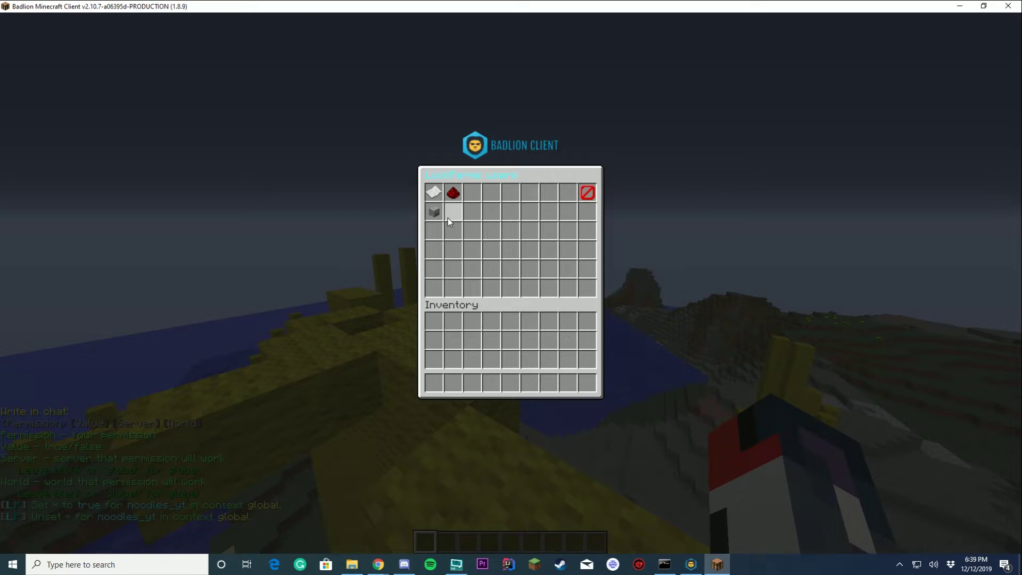
Step: Look up another user by entering the player's username, and view that user's info
click(436, 193)
key(t)
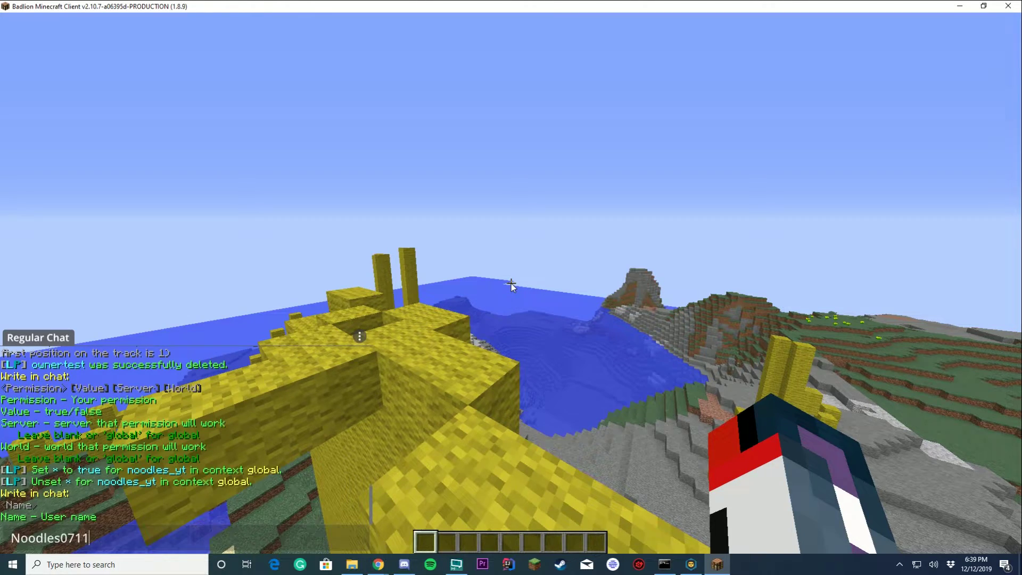
text(Noodles0711)
key(Return)
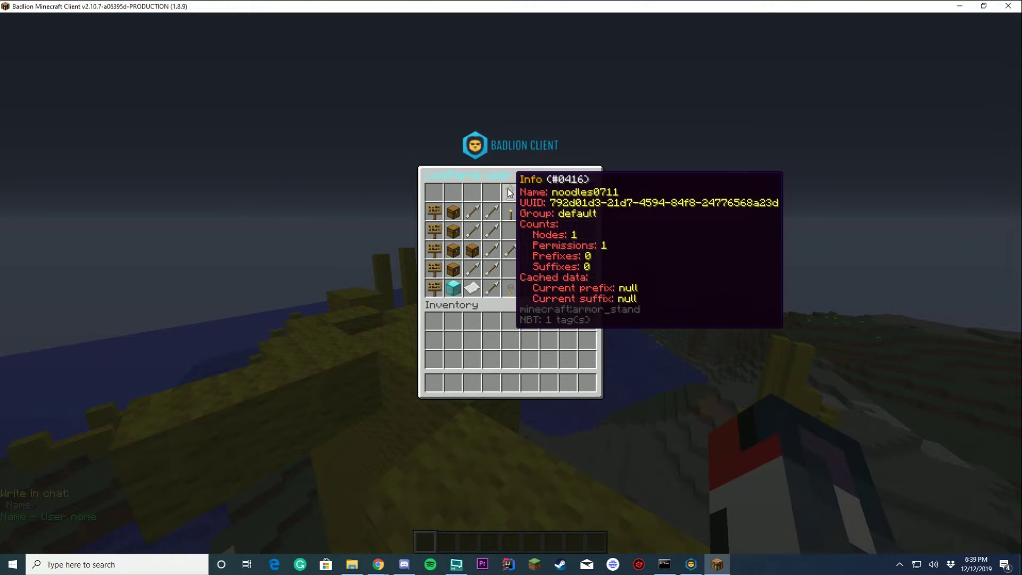
Step: Try to promote the looked-up user along the test track
click(489, 292)
click(438, 214)
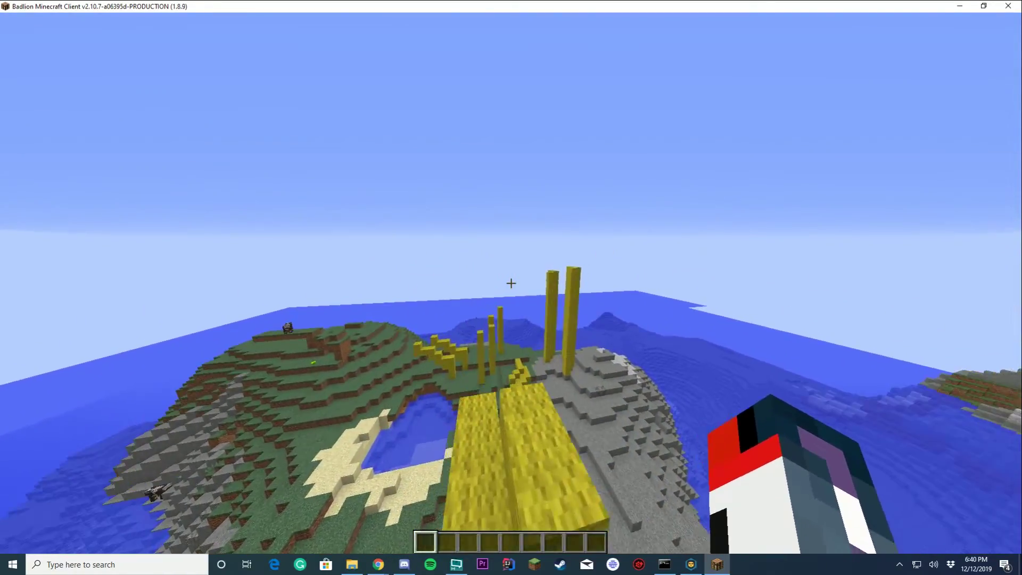
key(t)
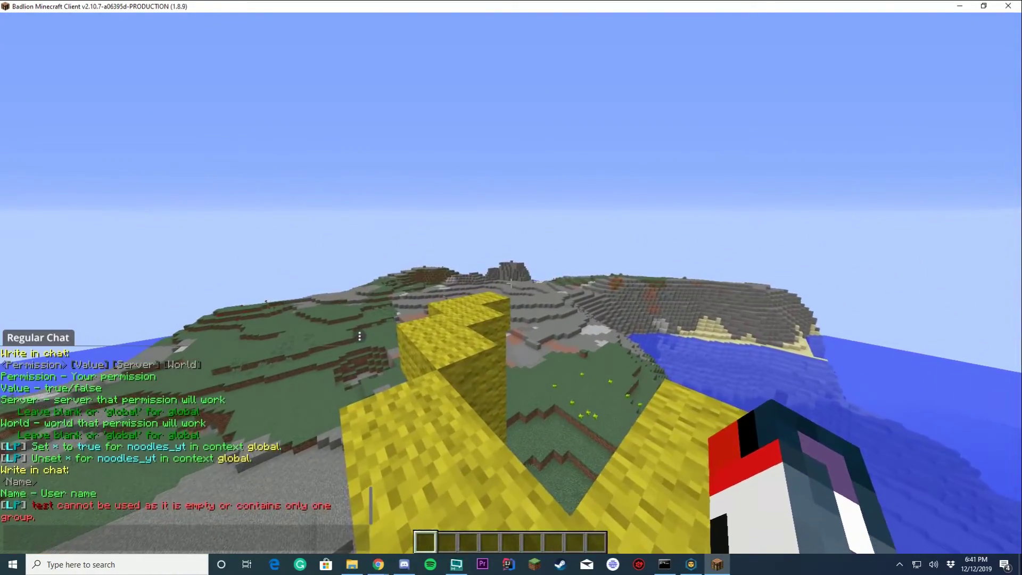